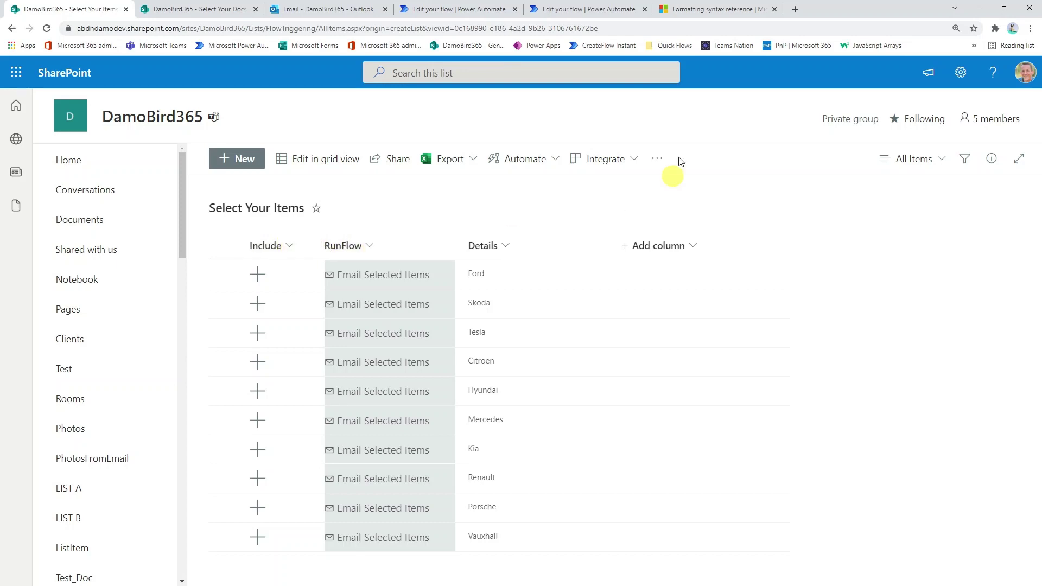
- Review the setValue and executeFlow customRowAction examples in the Microsoft Learn formatting docs
left_click(714, 16)
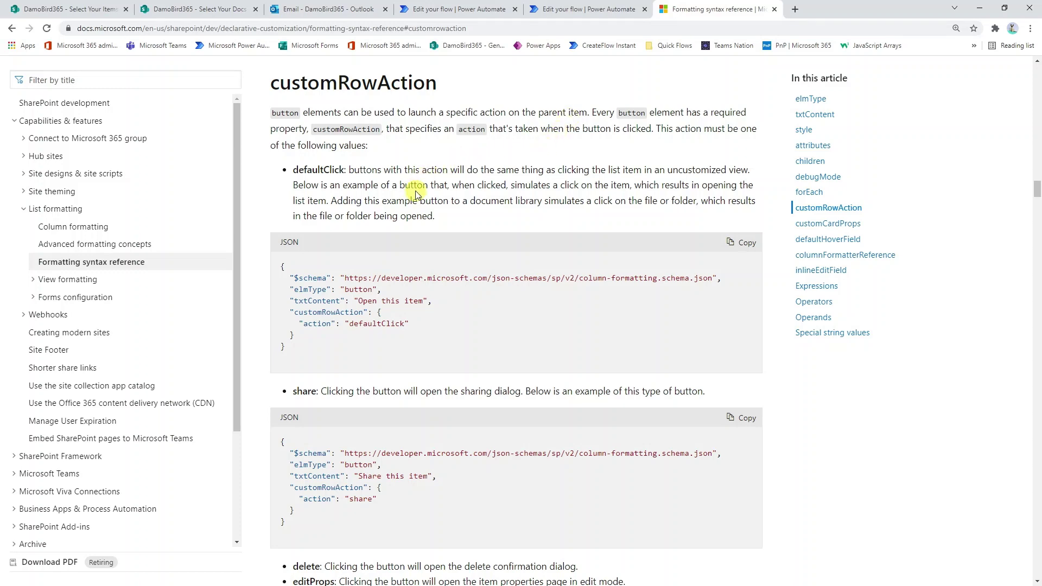
scroll(402, 216, "down", 9)
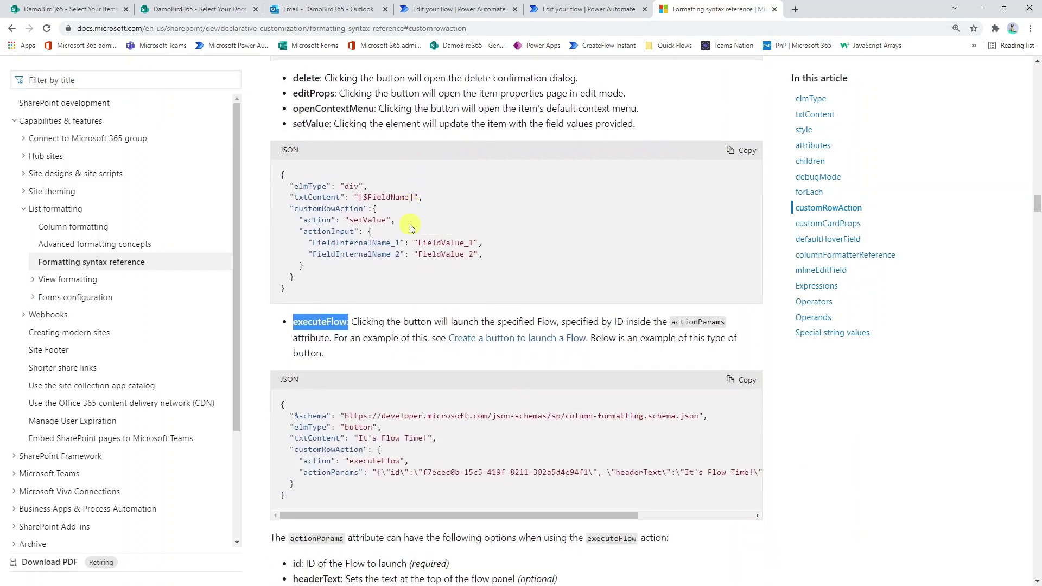
left_click_drag(292, 124, 333, 126)
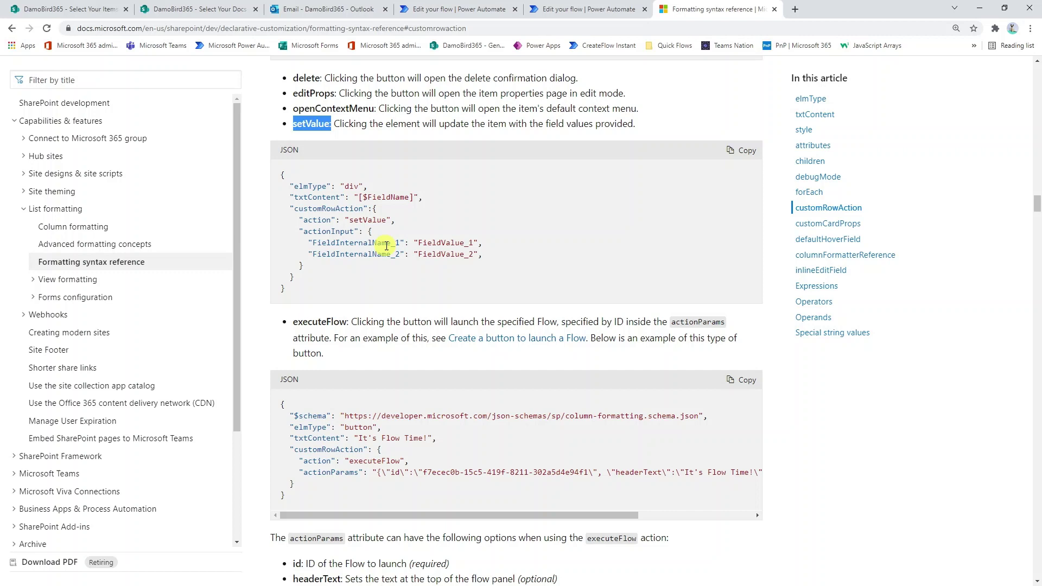
scroll(398, 253, "down", 2)
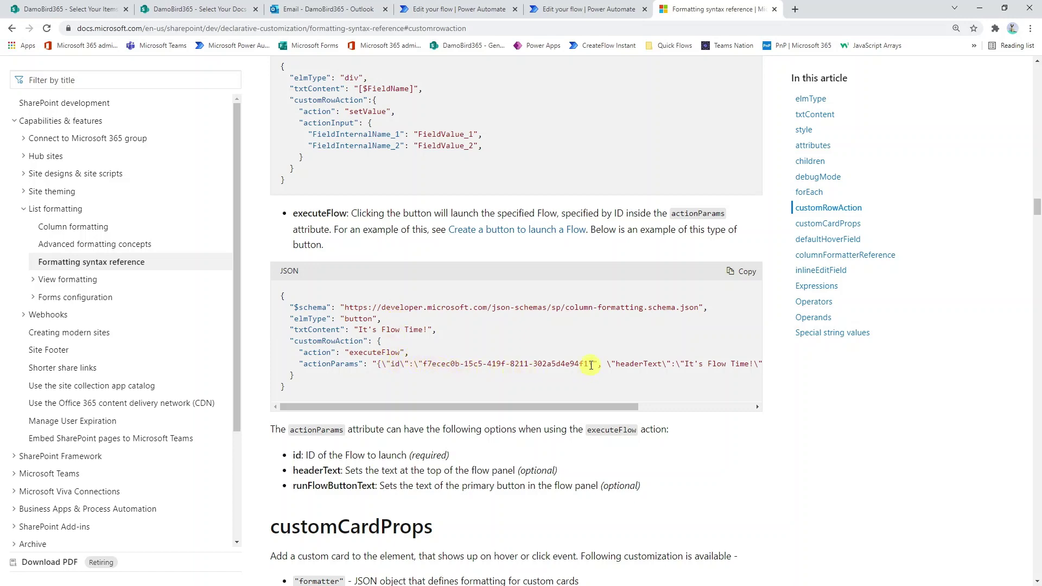
- Toggle the Include plus icons to check marks for Ford, Tesla, Hyundai, Kia and Porsche
left_click(76, 8)
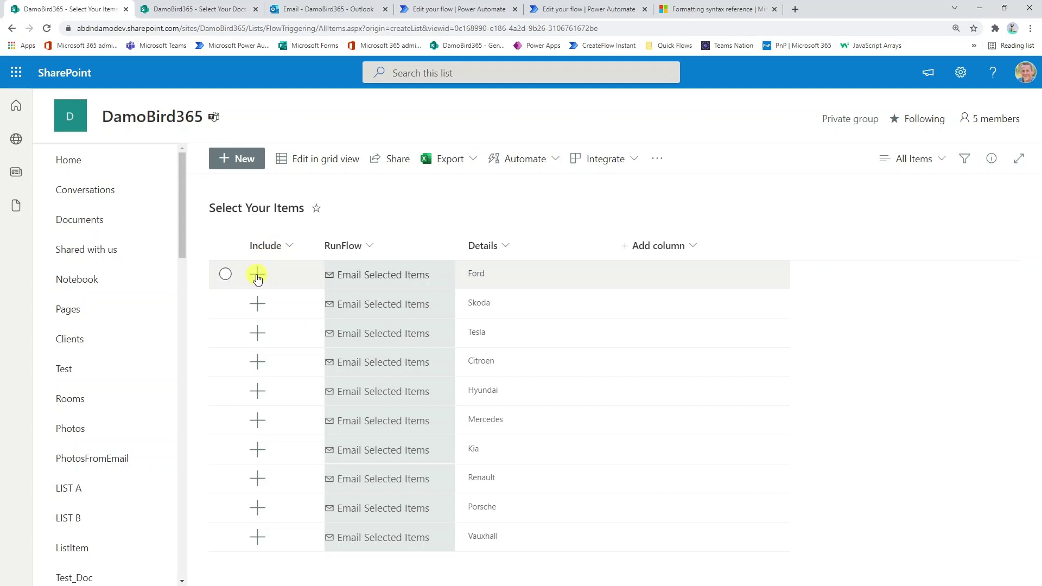
left_click(257, 276)
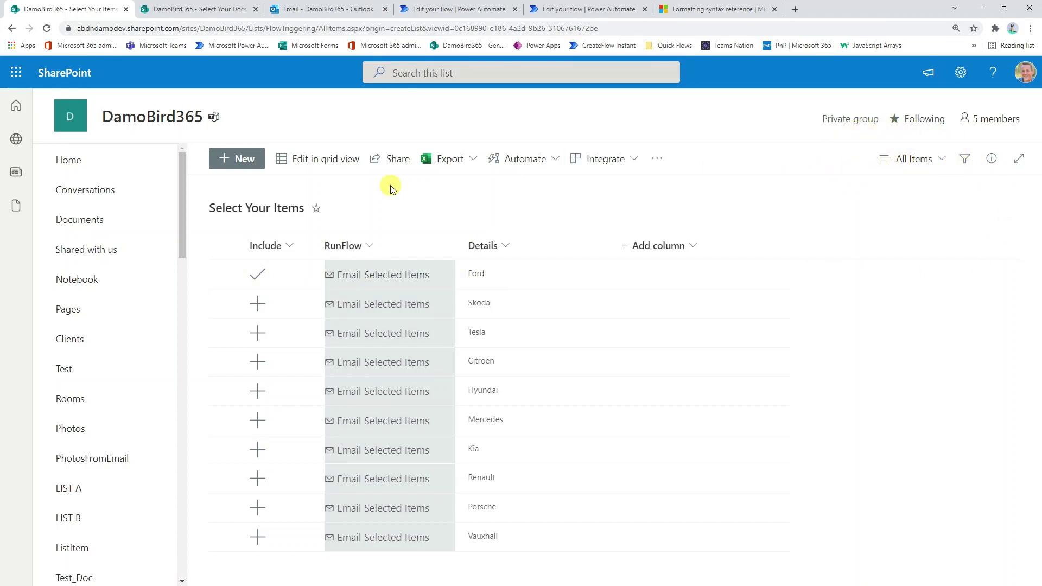
left_click(257, 333)
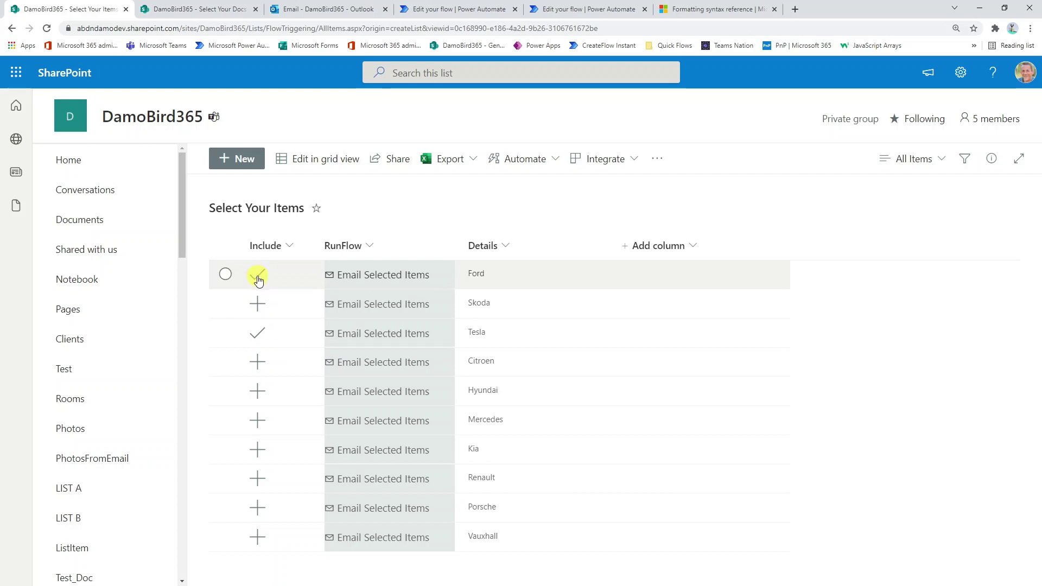
left_click(258, 278)
left_click(257, 275)
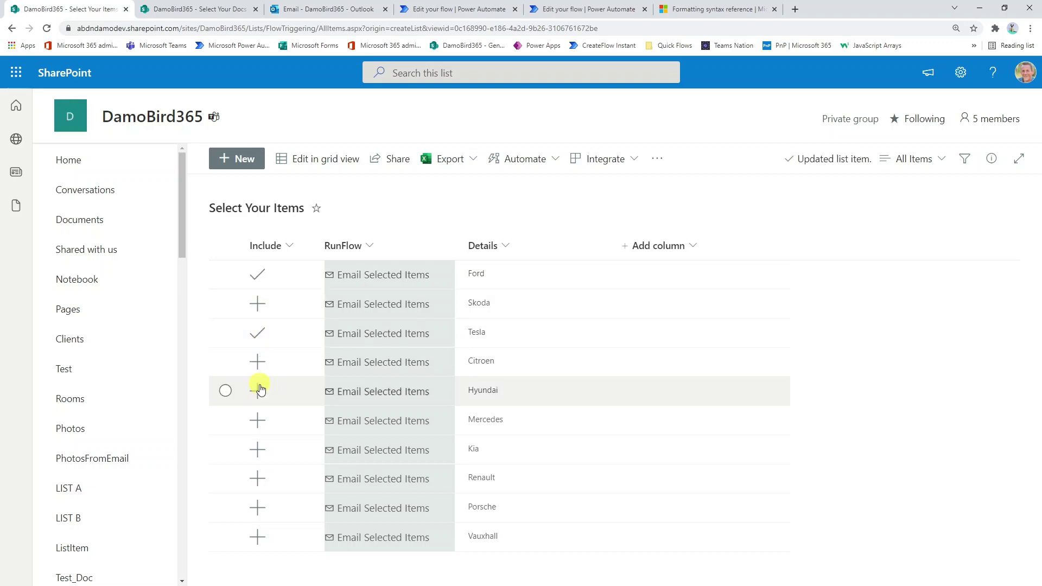
left_click(258, 392)
left_click(257, 455)
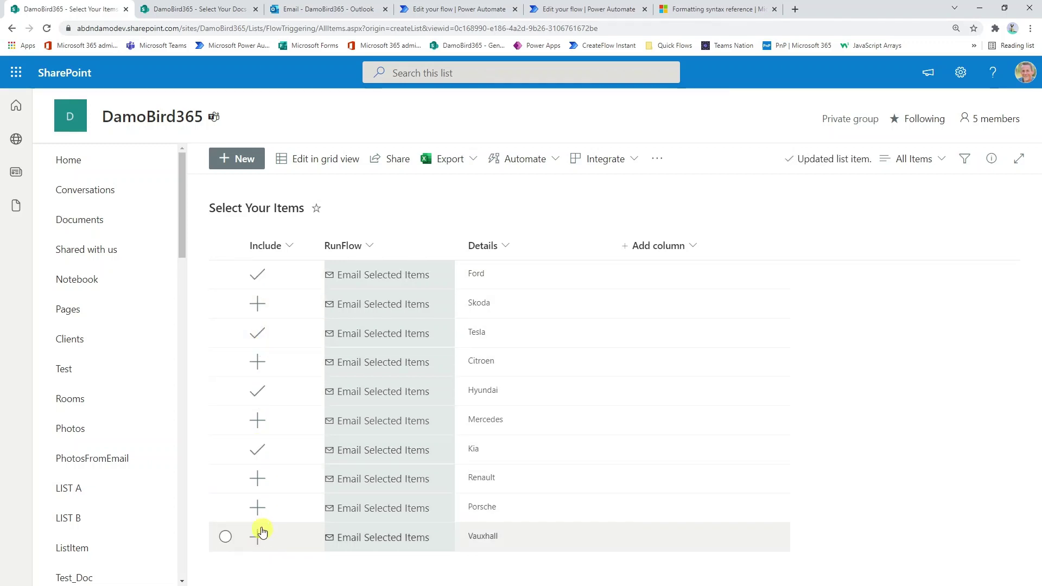
left_click(258, 512)
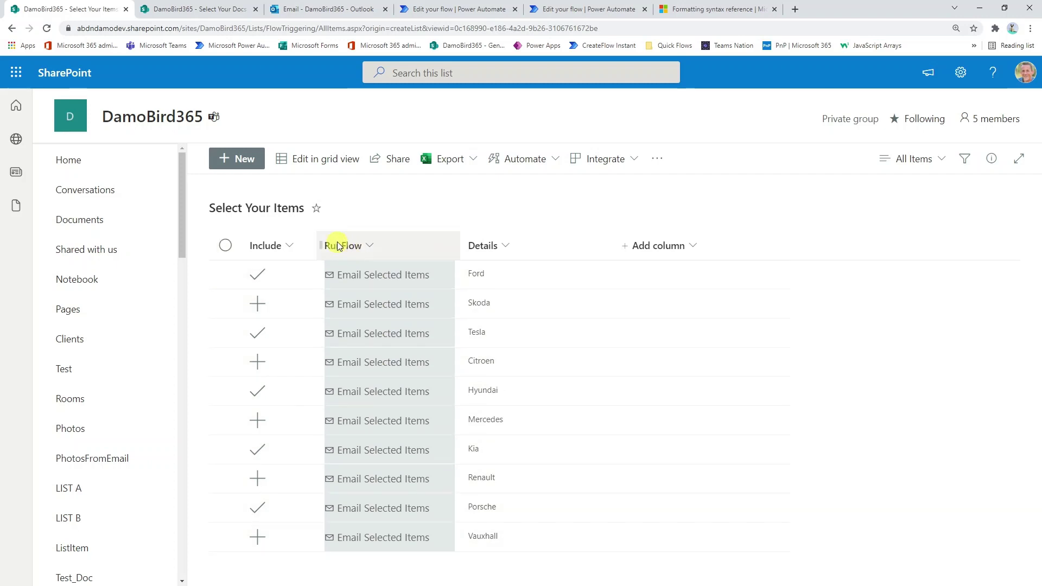
- Run the Solution Email Selected List Items flow from the Email Selected Items button
left_click(372, 275)
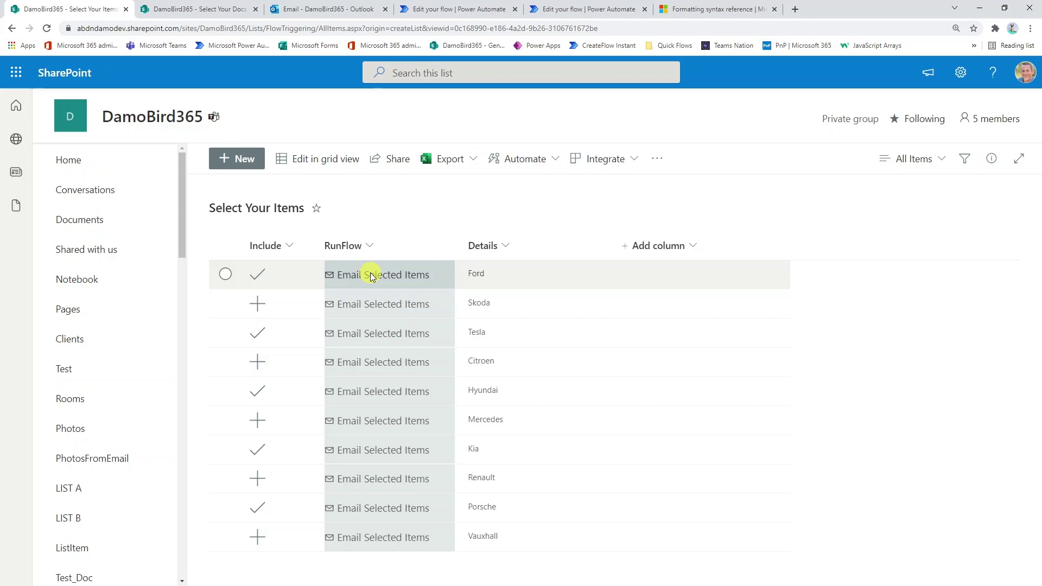
left_click(374, 305)
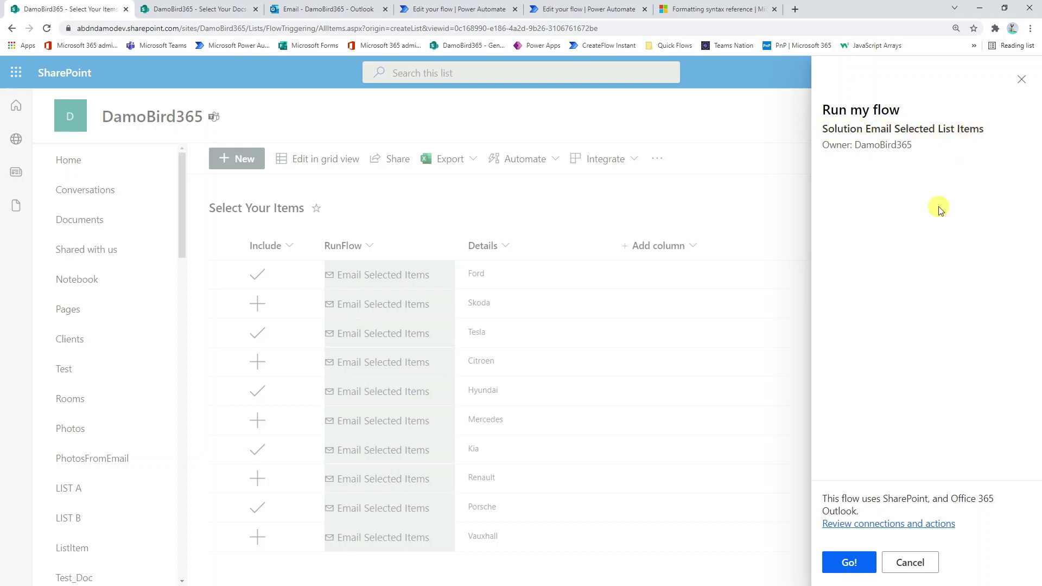
left_click(846, 563)
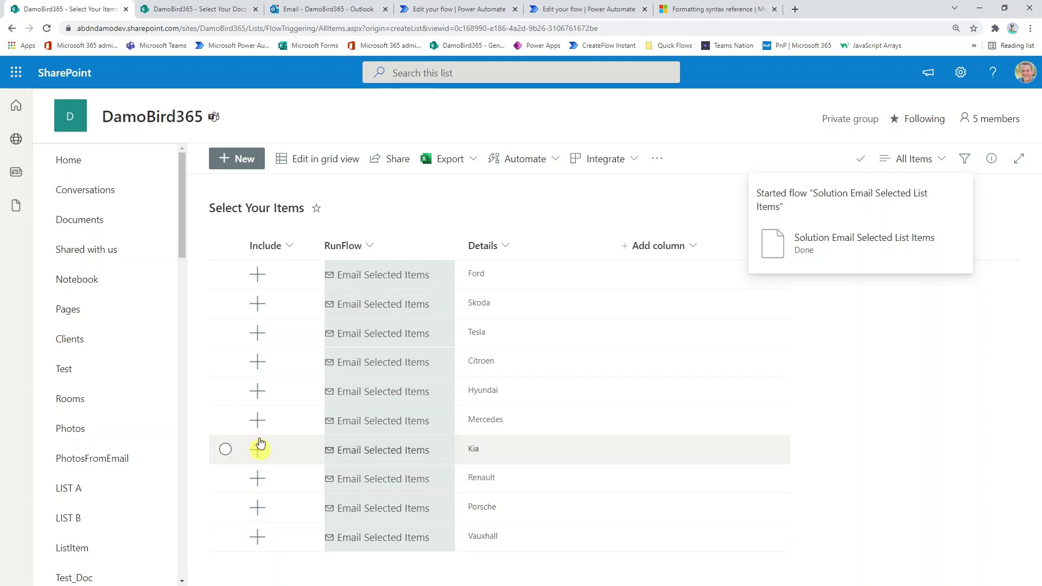
- Confirm the Outlook Cars Chosen email lists the five cars, then open Select Your Docs
left_click(324, 9)
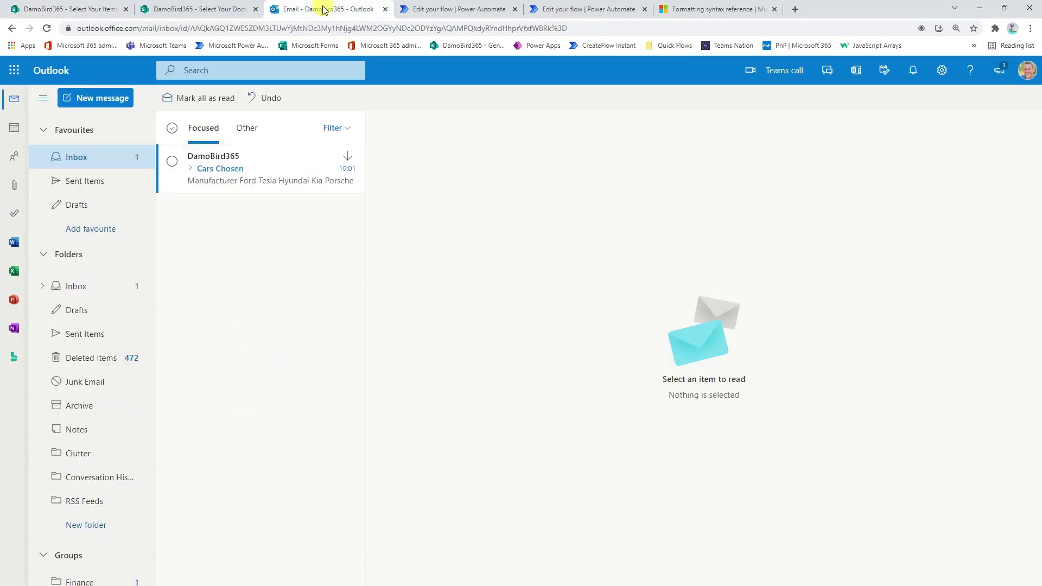
left_click(236, 185)
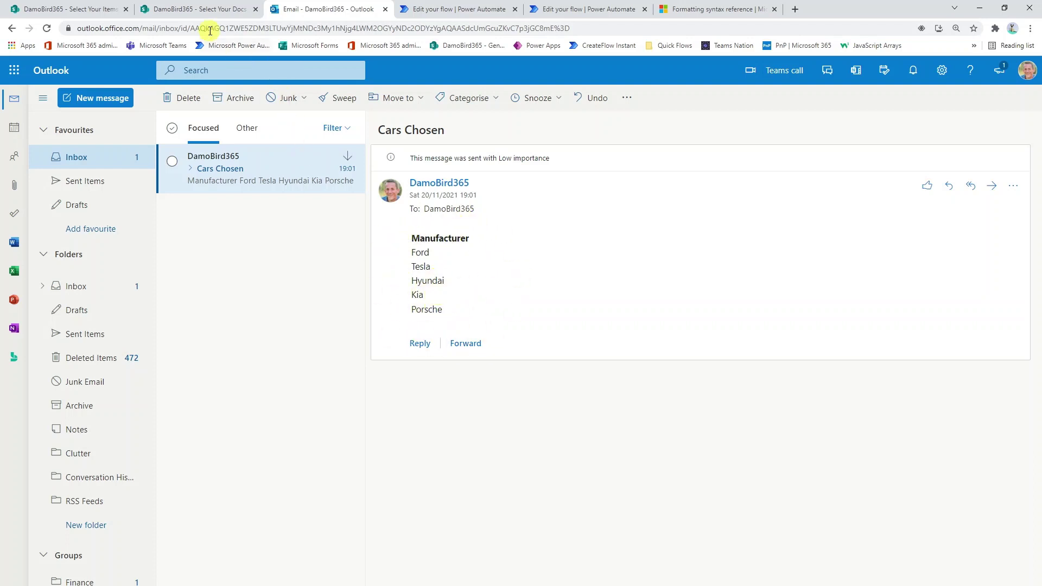
left_click(205, 11)
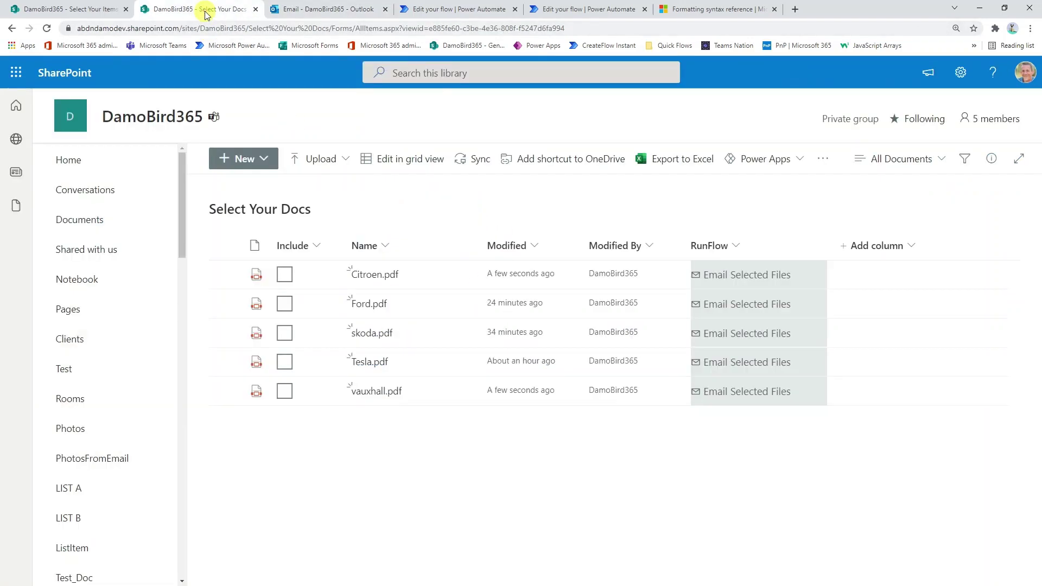
- Tick Include for Citroen.pdf and vauxhall.pdf and run the Solution Email Selected Documents flow
left_click(284, 276)
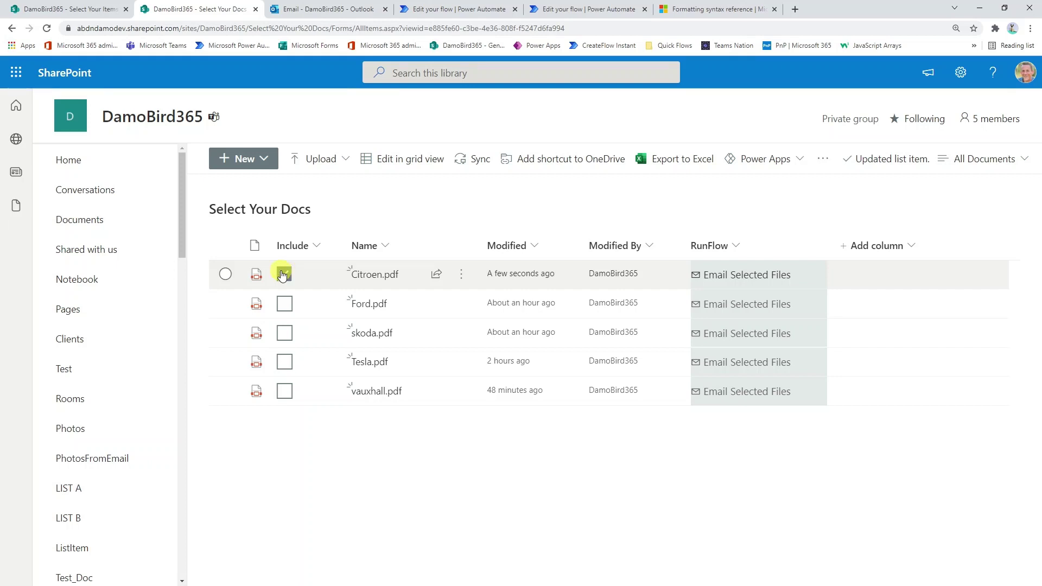
left_click(285, 391)
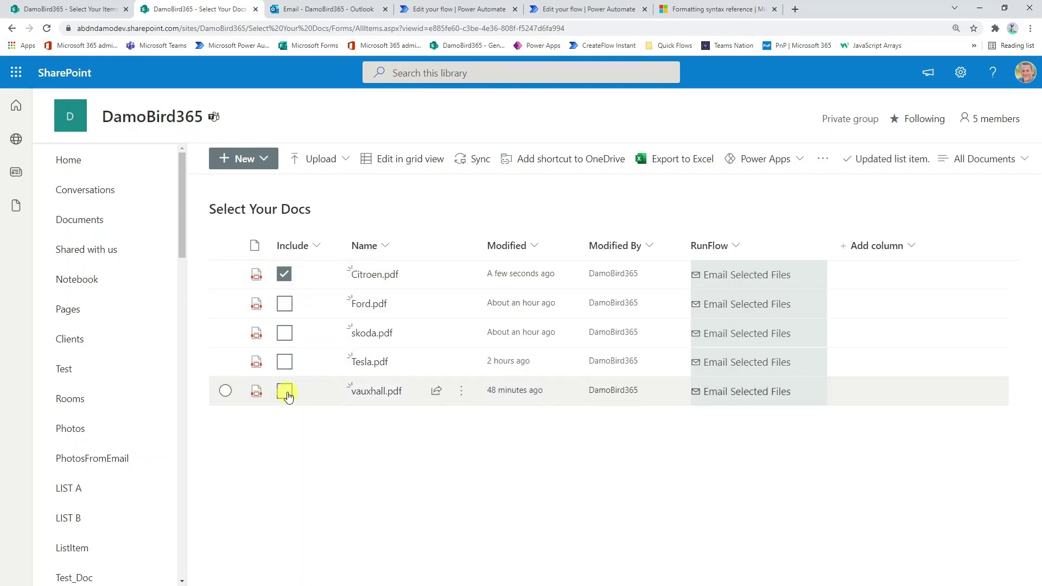
left_click(734, 307)
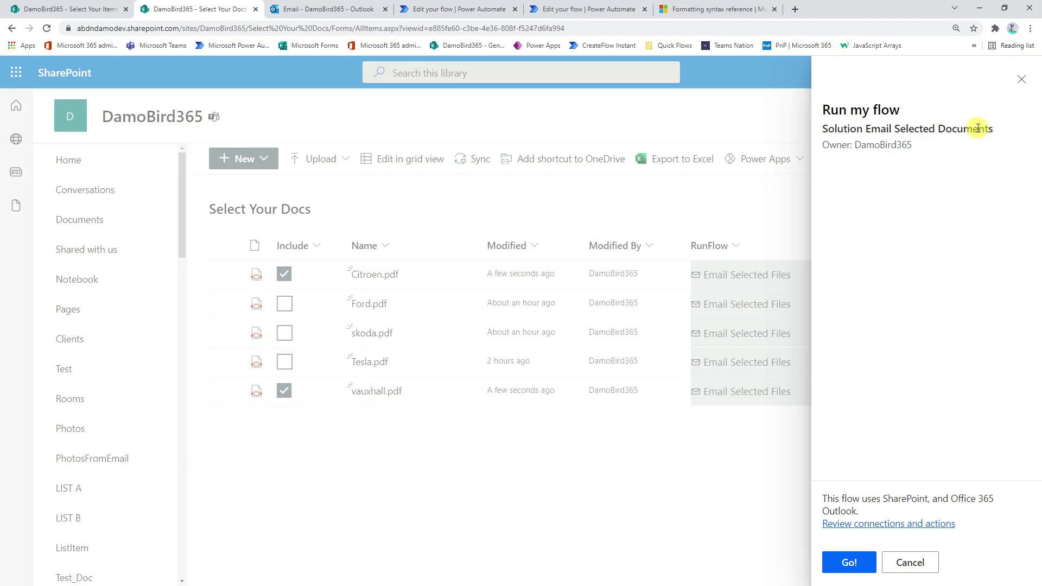
left_click(848, 565)
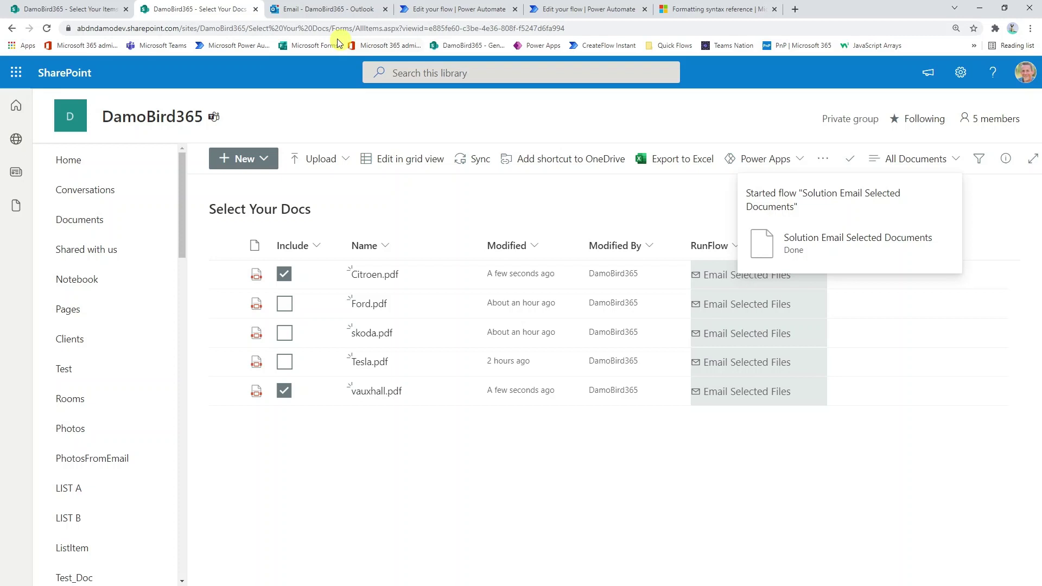
- Open the Car Docs Chosen email showing the vauxhall.pdf and Citroen.pdf attachments
left_click(322, 15)
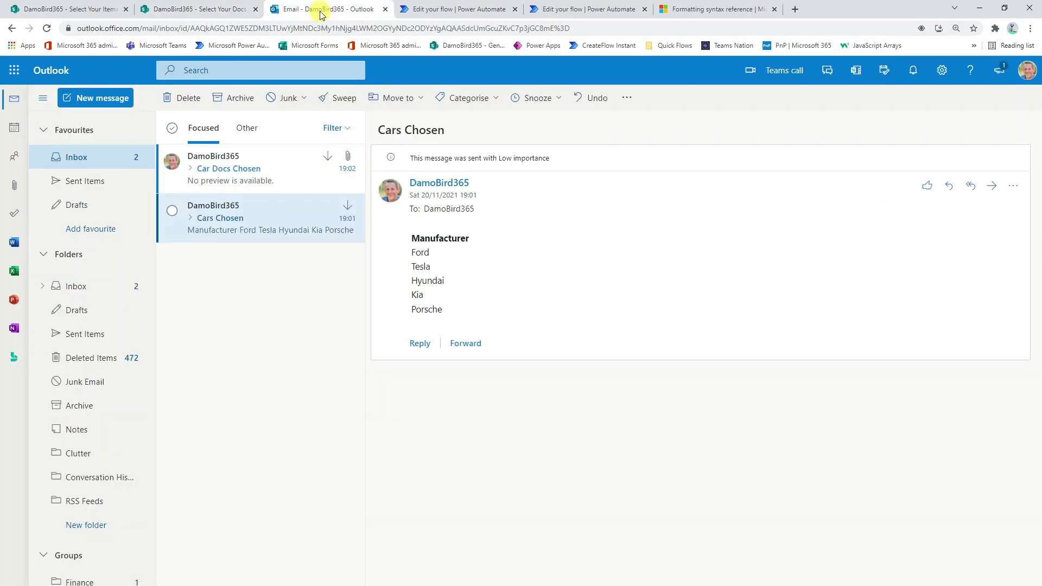
left_click(246, 177)
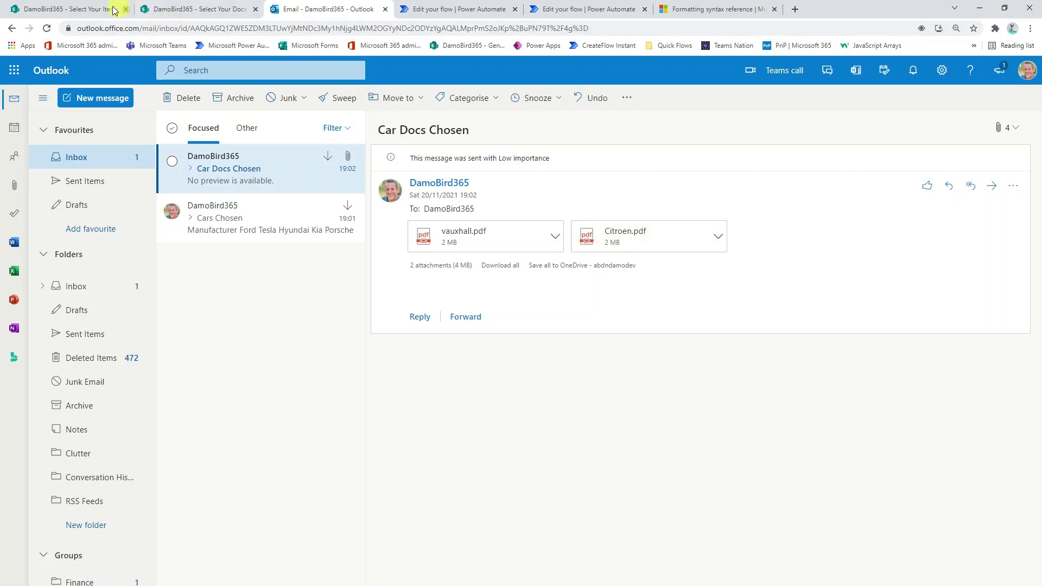
- Open Column settings > Format this column for the Include column in Select Your Items
left_click(64, 10)
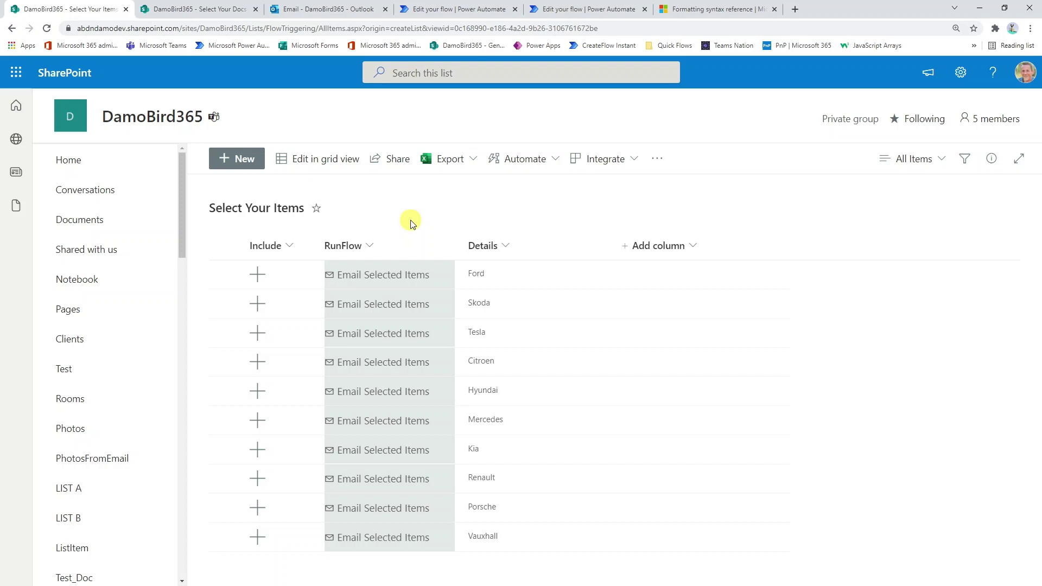
left_click(288, 246)
mouse_move(315, 371)
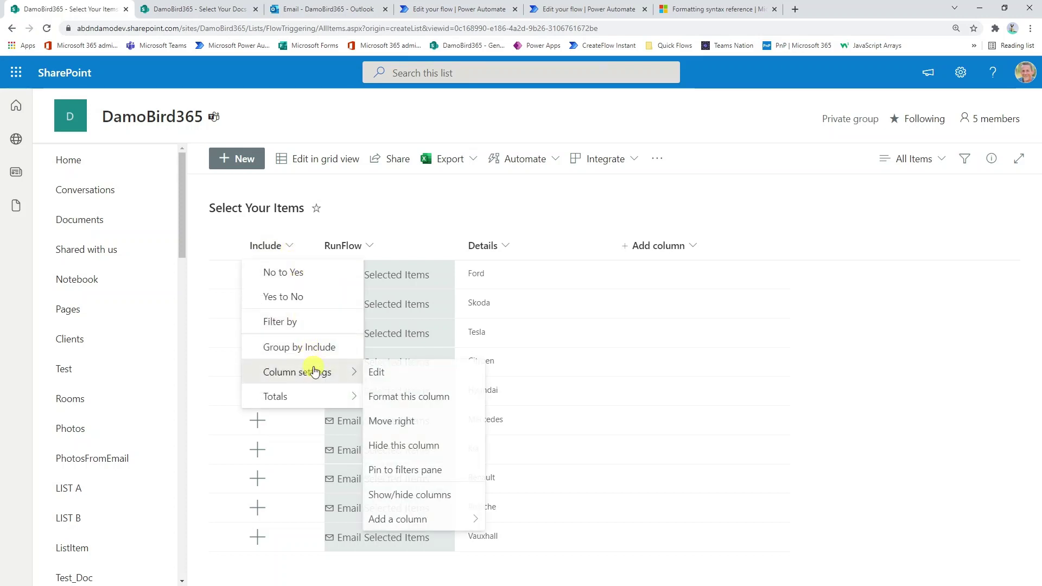
left_click(407, 397)
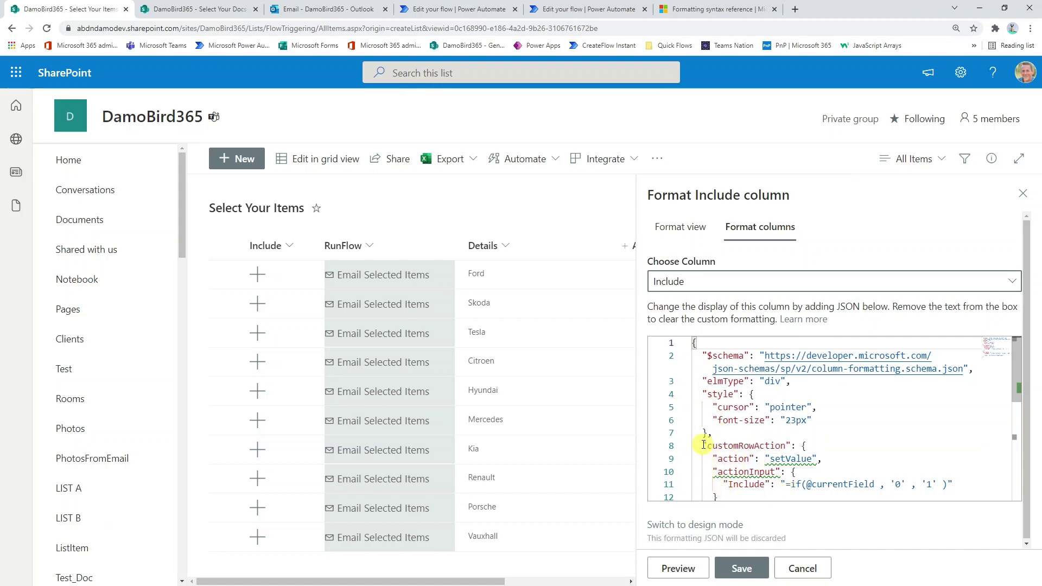
- Inspect the Include column's setValue customRowAction and iconName formula in the JSON
left_click_drag(702, 446, 794, 450)
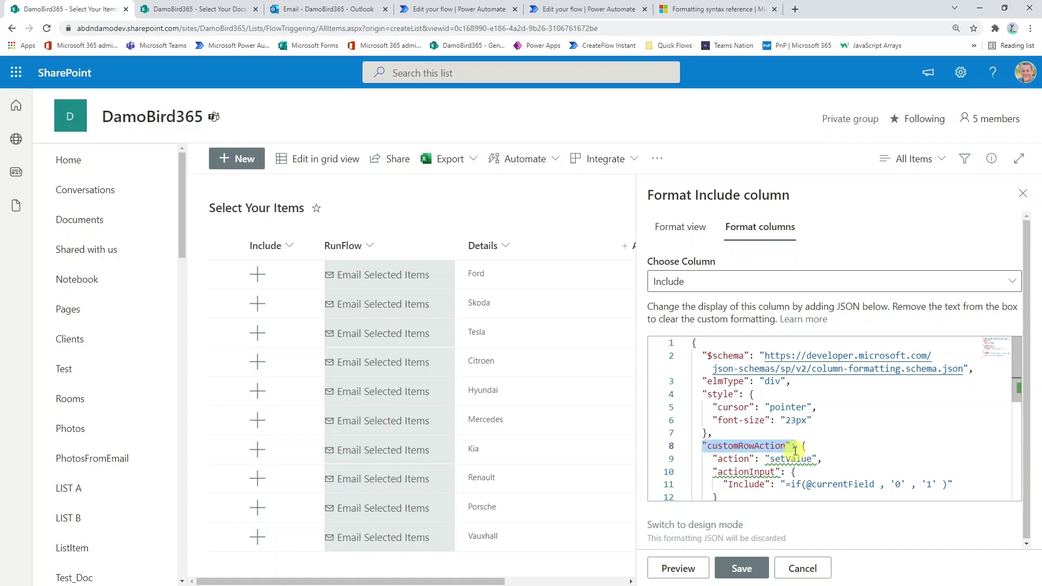
scroll(789, 455, "down", 1)
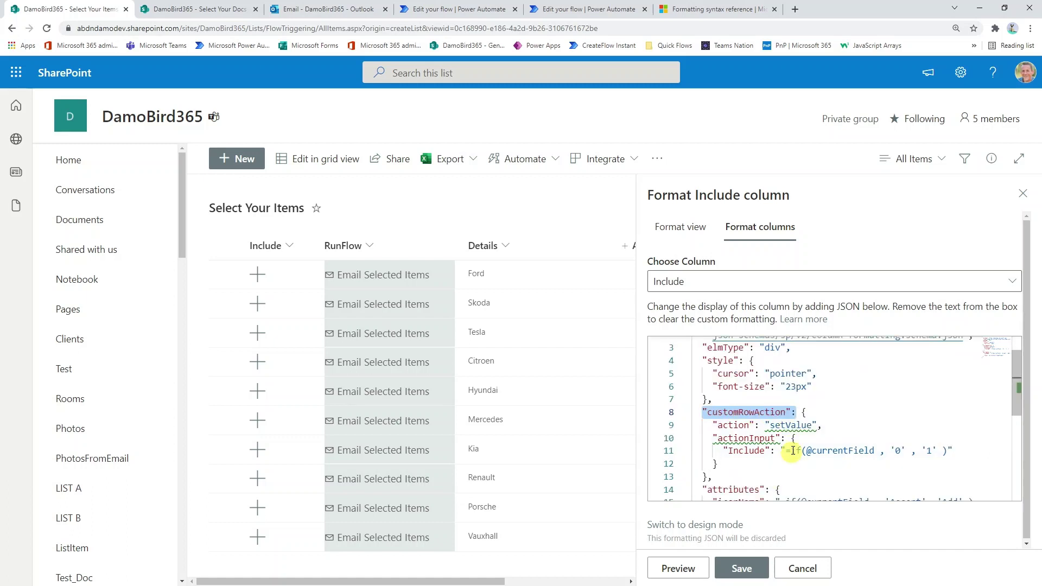
mouse_move(785, 428)
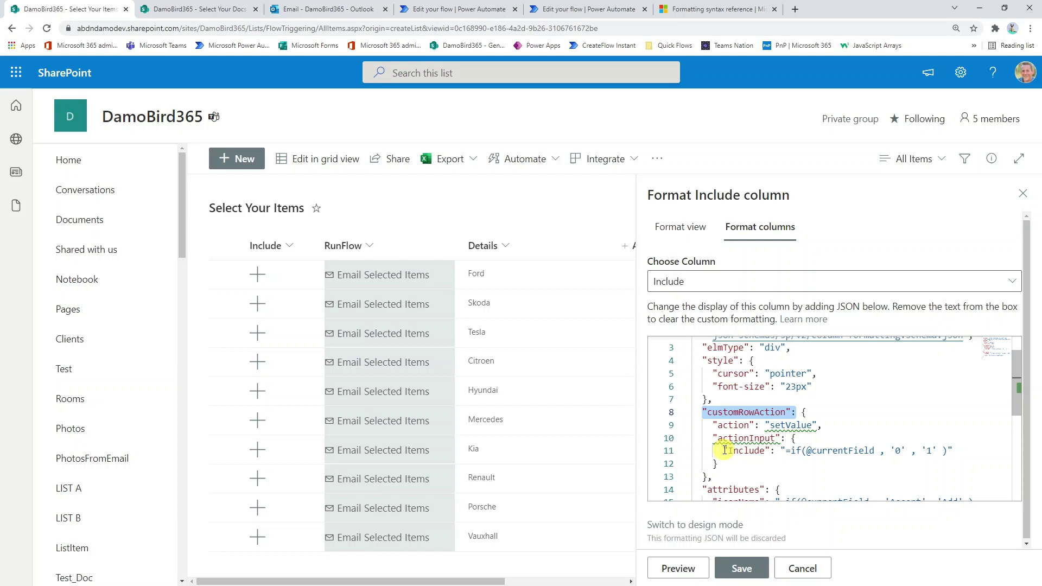
left_click_drag(728, 450, 765, 451)
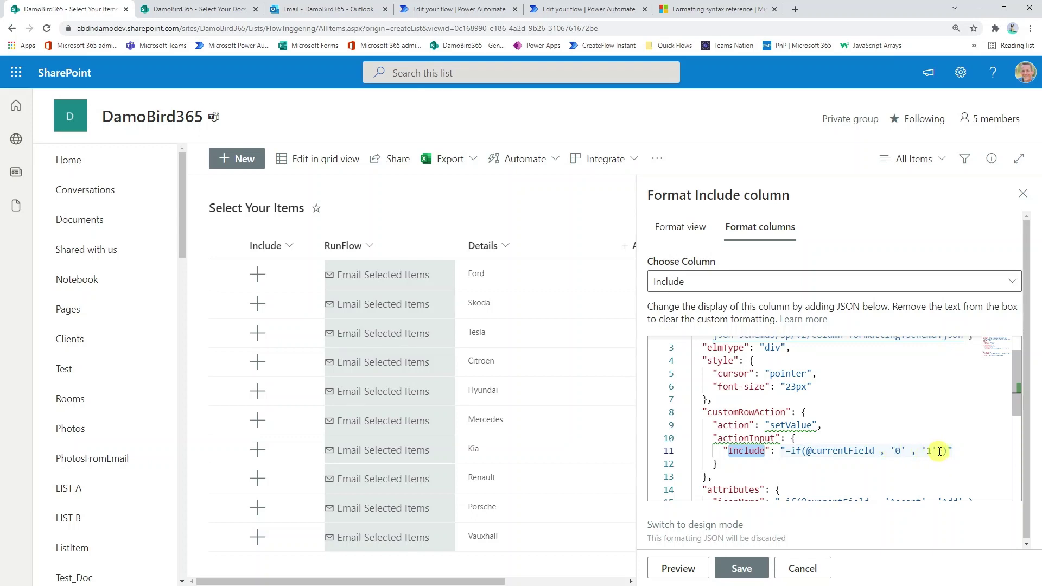
scroll(850, 444, "down", 2)
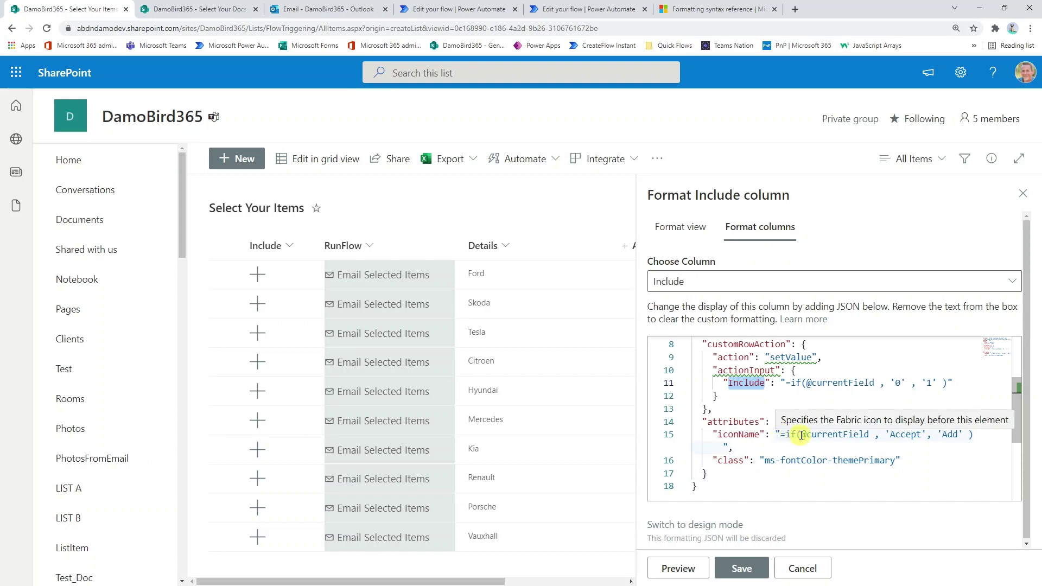
left_click(869, 435)
type("'")
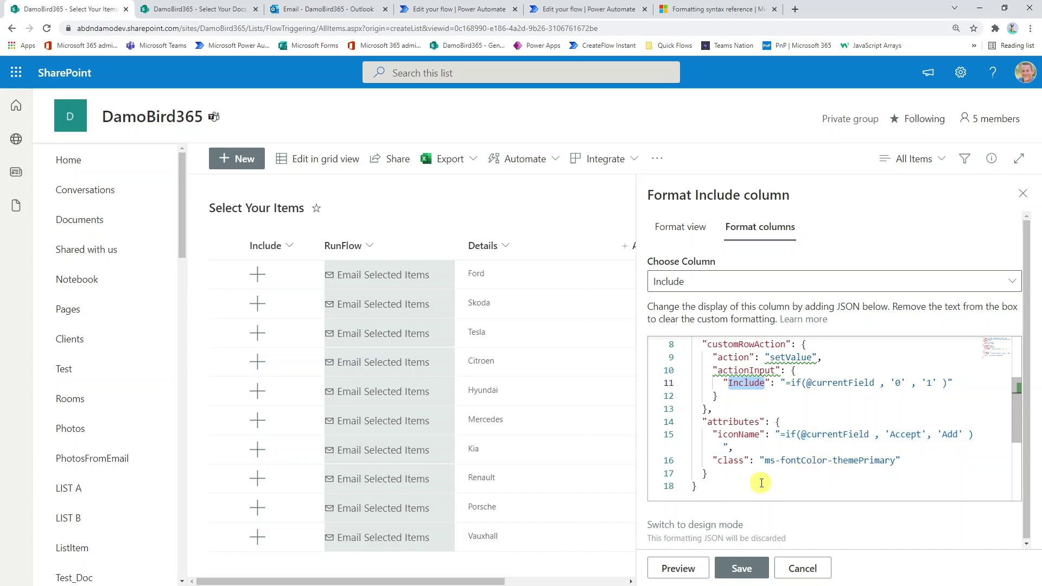
- Delete all of the Include column's formatting JSON and save it empty
key("ctrl+a")
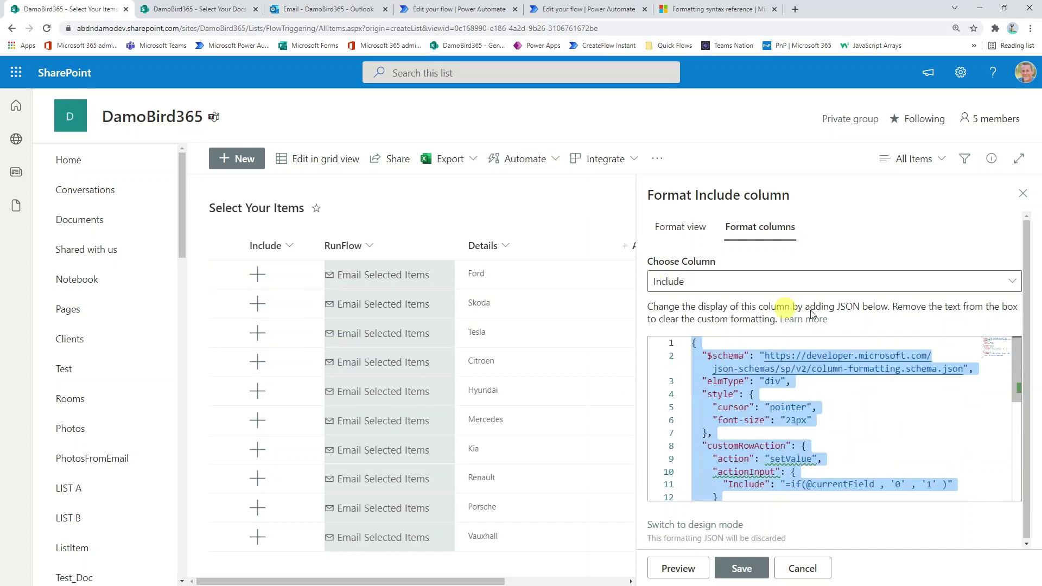
key("Delete")
left_click(740, 567)
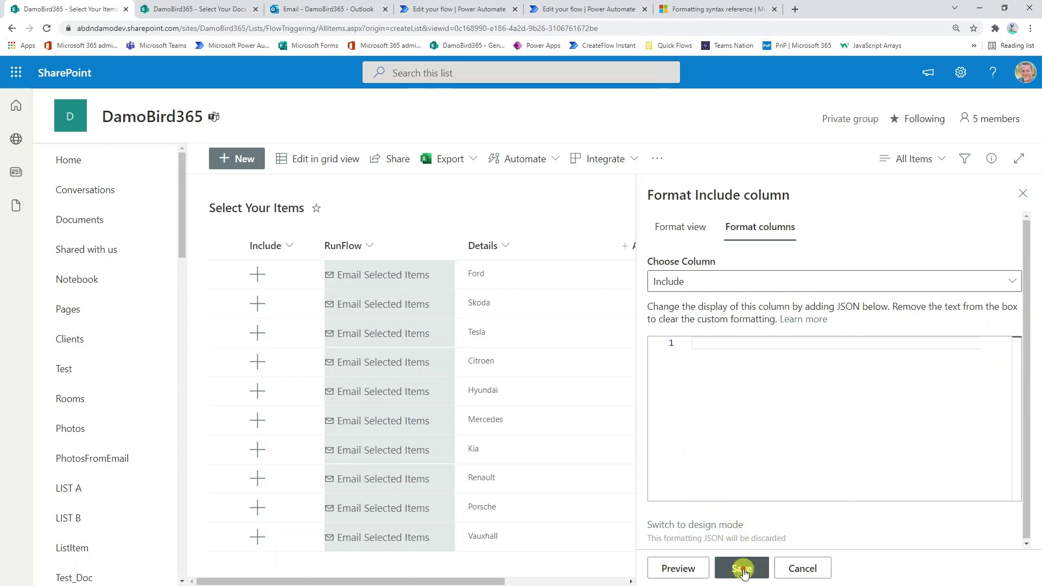
- Close the format panel and, in grid editing, tick Include for Ford and Skoda
left_click(802, 568)
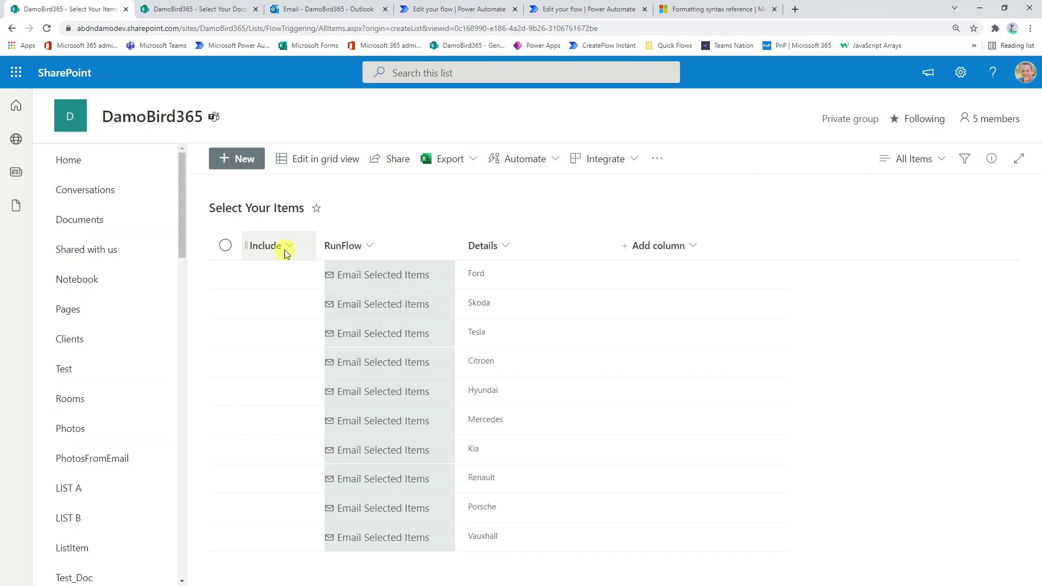
left_click(311, 166)
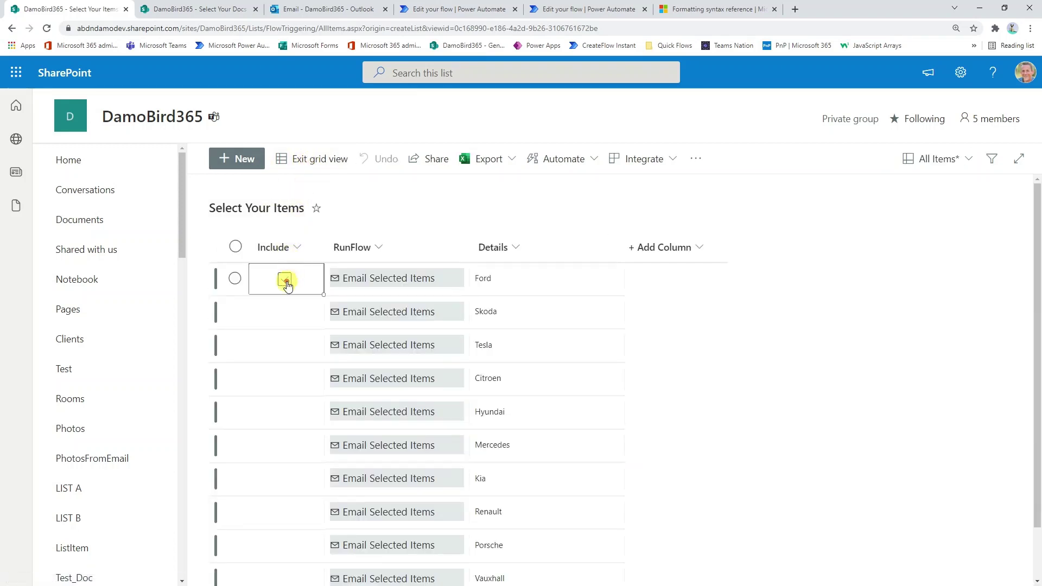
left_click(284, 278)
left_click(283, 315)
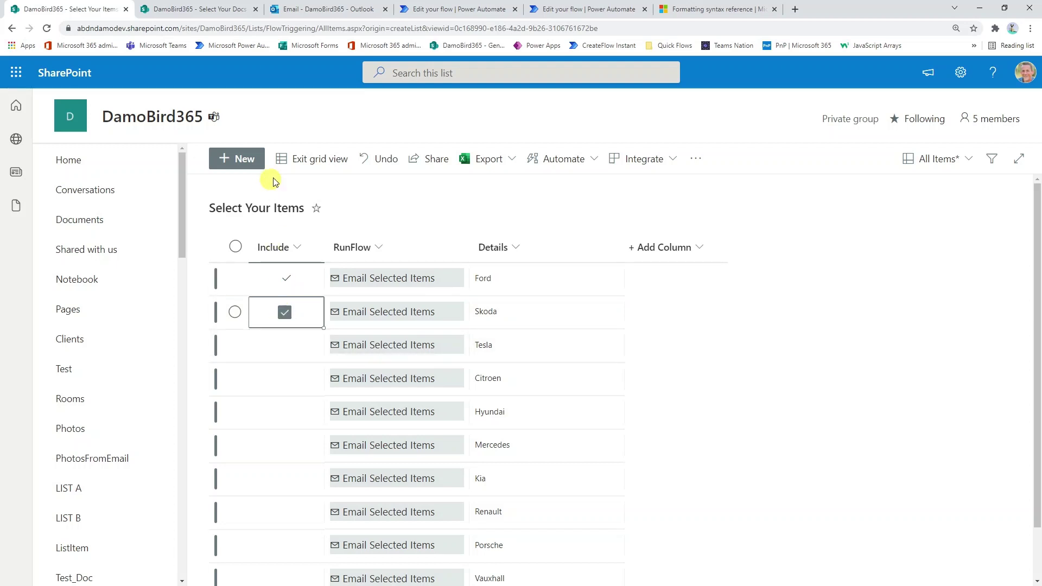
- Exit grid view and toggle row selection on the Ford and Skoda rows
left_click(312, 163)
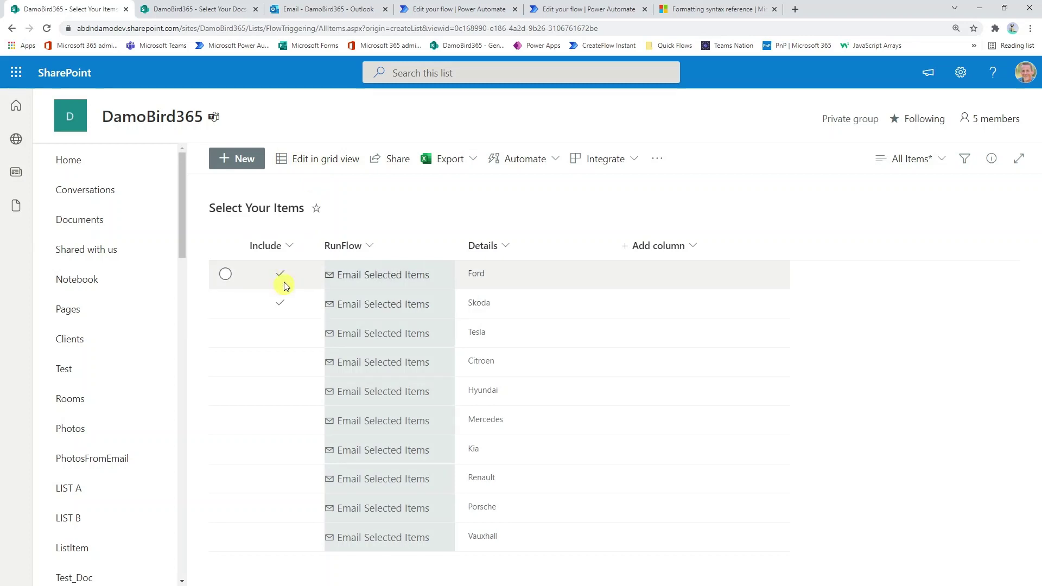
left_click(280, 275)
left_click(277, 300)
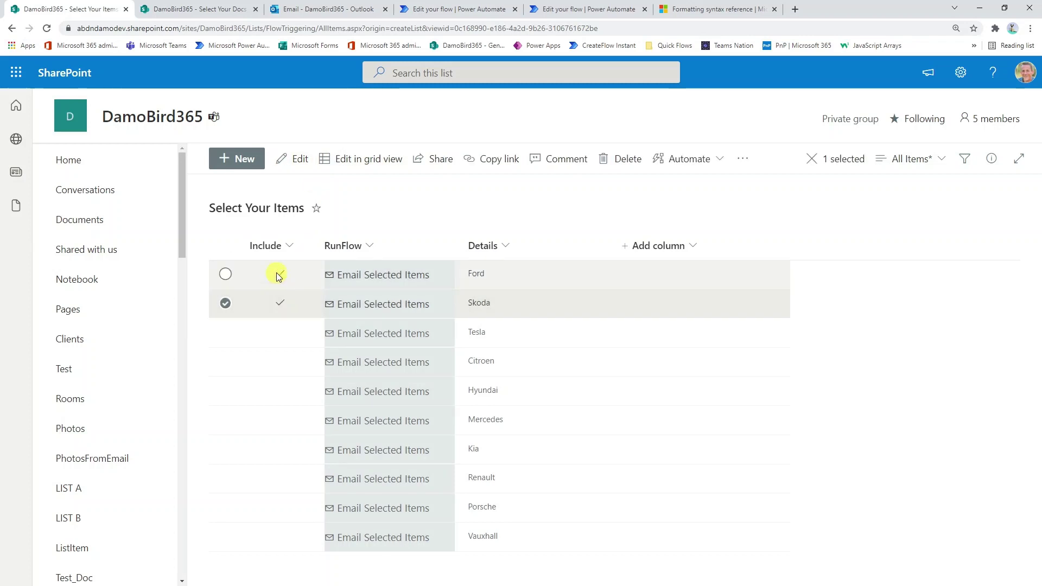
left_click(276, 275)
left_click(276, 302)
left_click(225, 274)
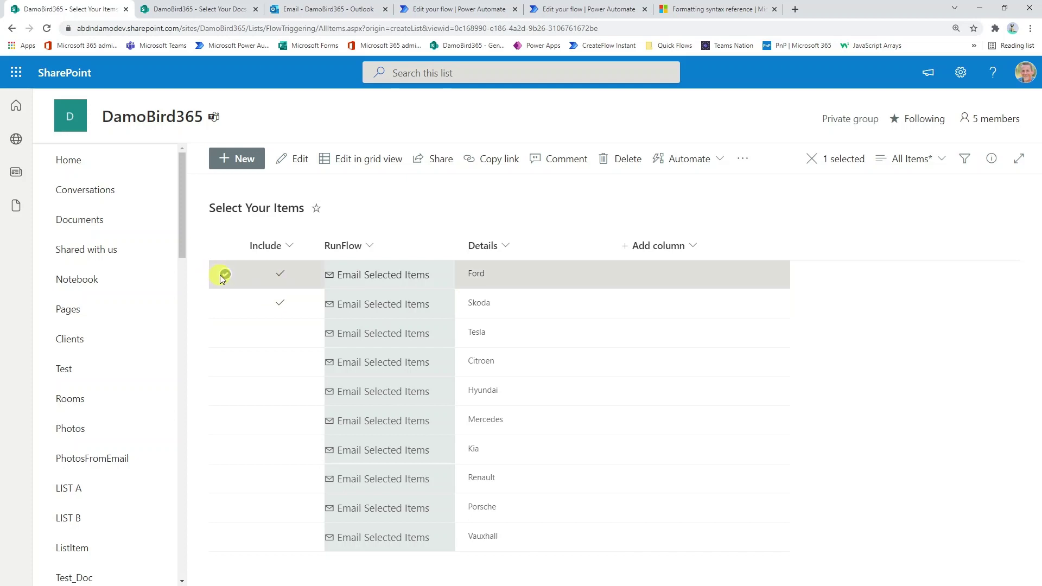
left_click(225, 301)
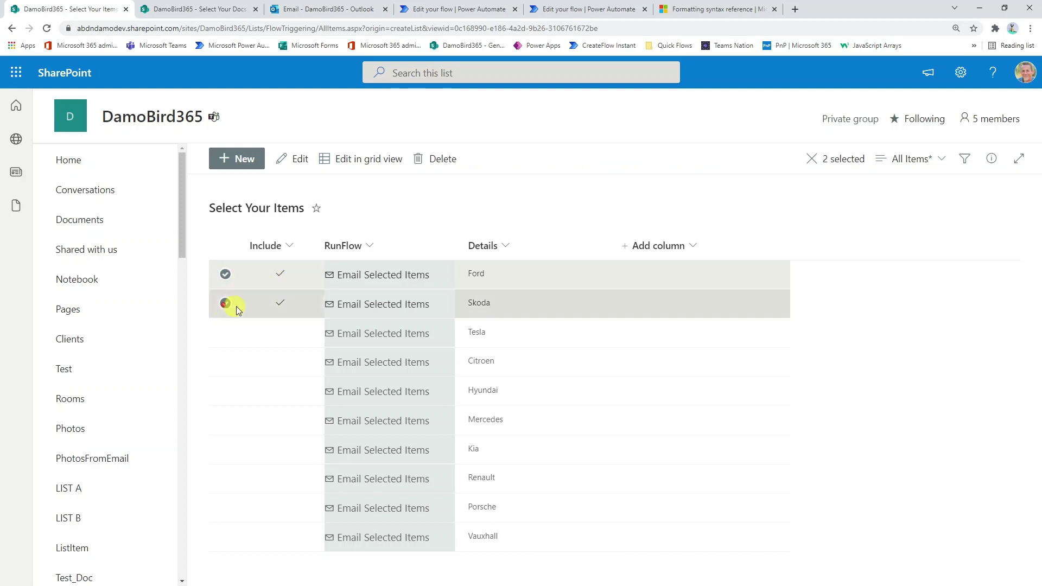
left_click(281, 276)
- Reselect Ford, then show the Column settings choices for the Include column
left_click(277, 303)
left_click(280, 273)
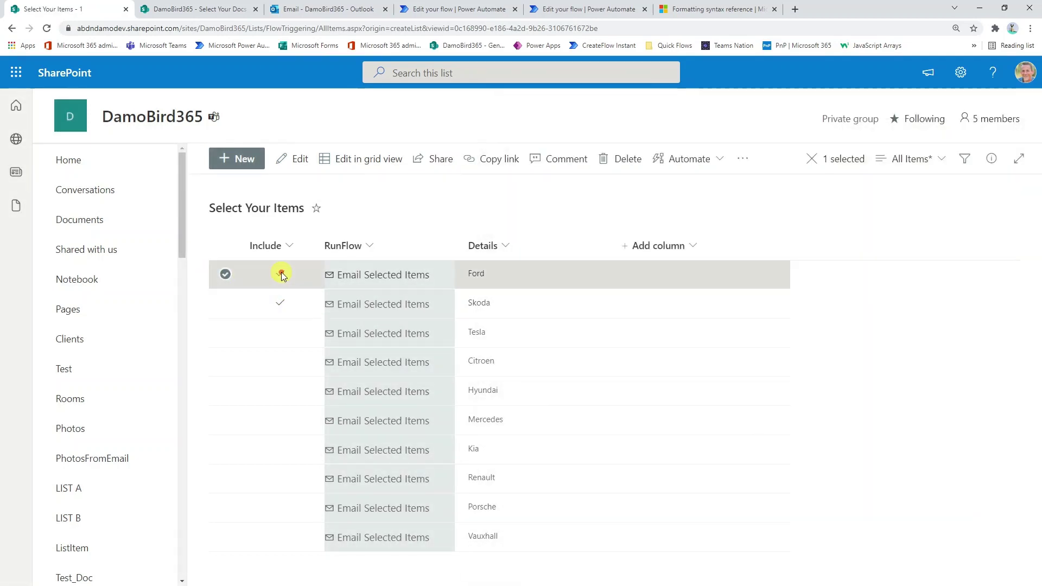
left_click(280, 304)
left_click(275, 274)
left_click(287, 244)
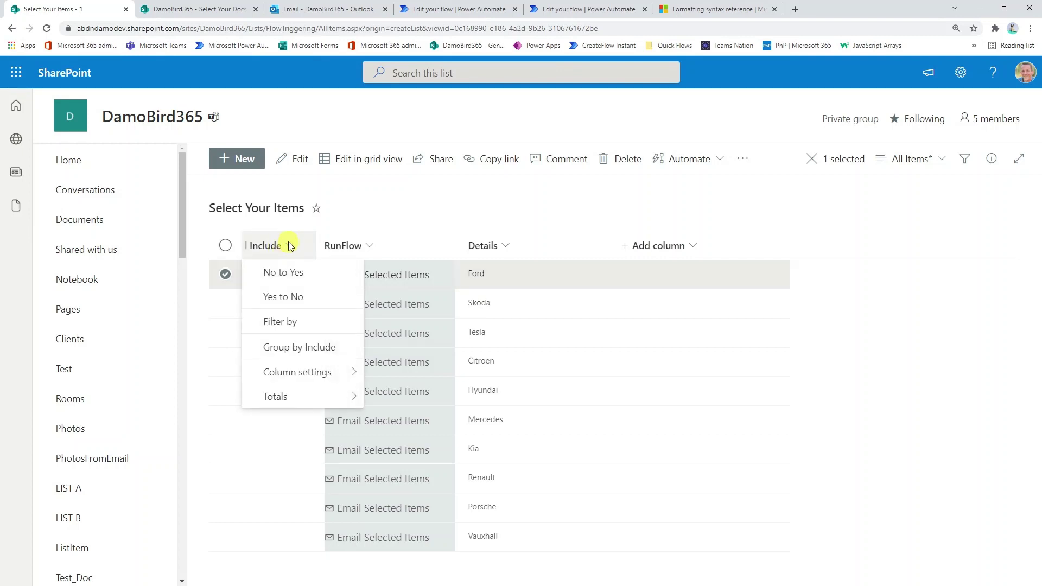
left_click(307, 370)
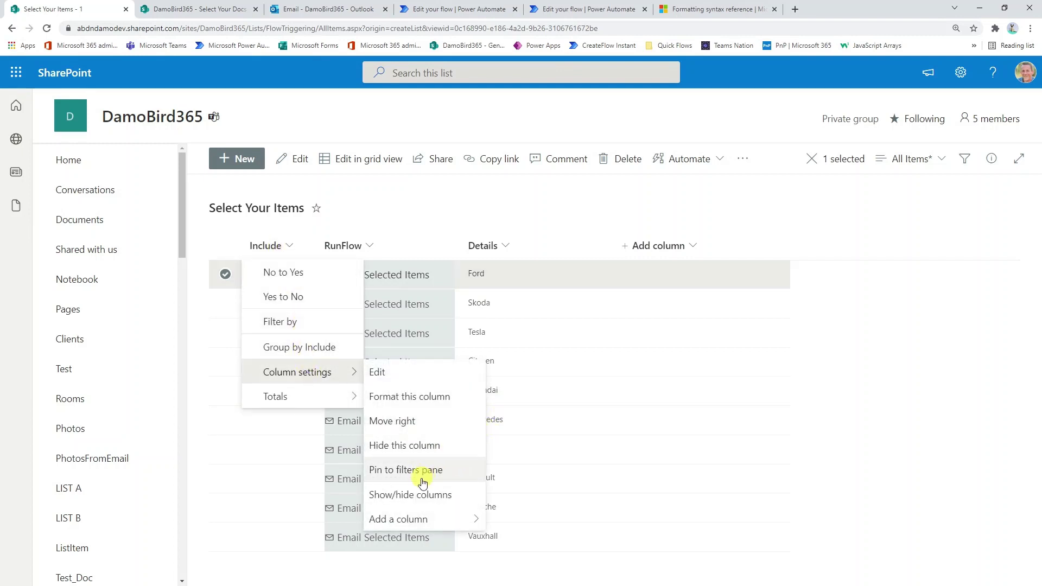
- Replace the Include column's default formatting with the prepared setValue JSON in Advanced mode and save
left_click(426, 397)
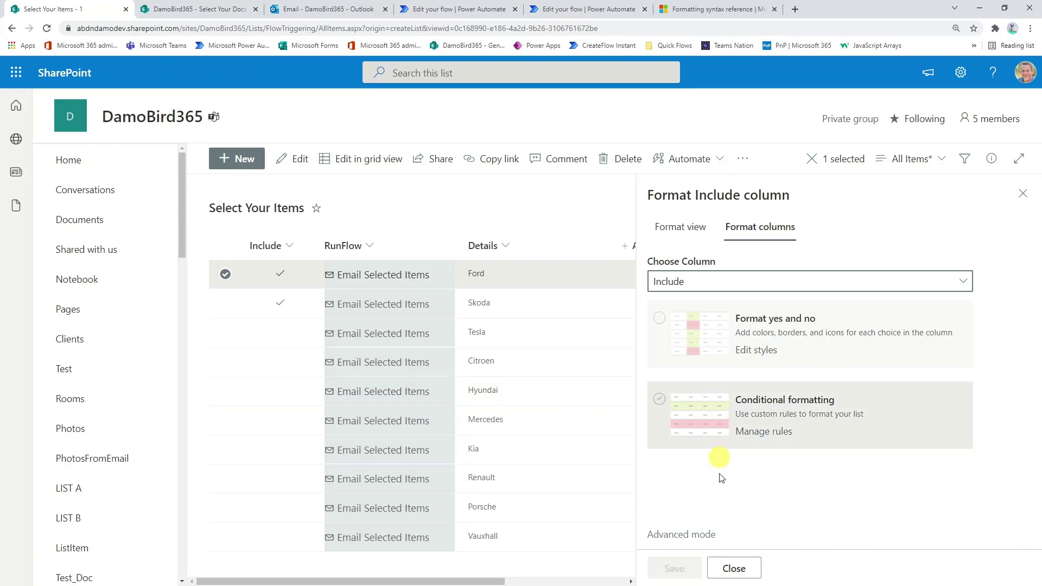
left_click(699, 535)
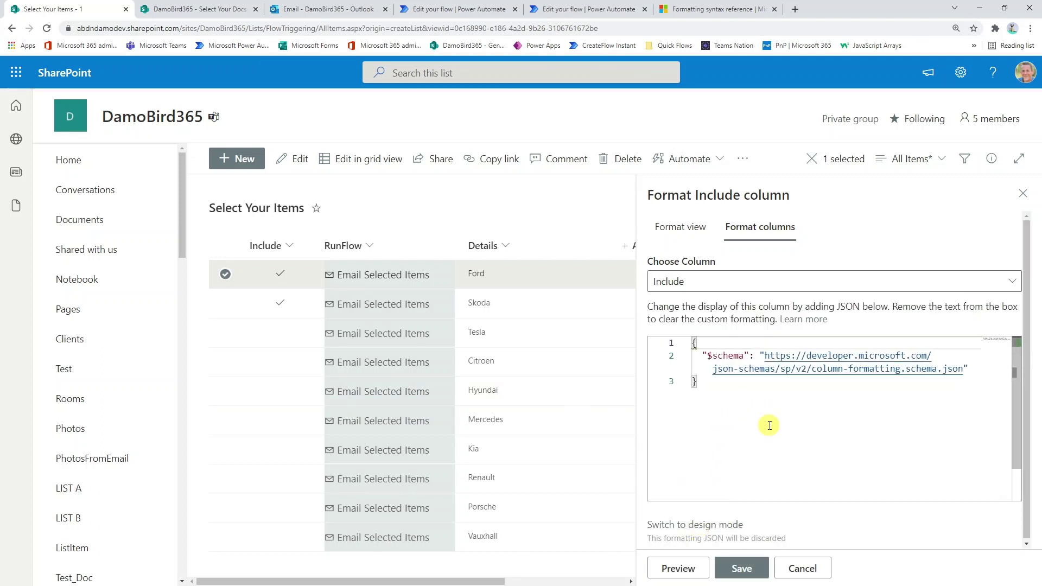
left_click_drag(770, 420, 658, 308)
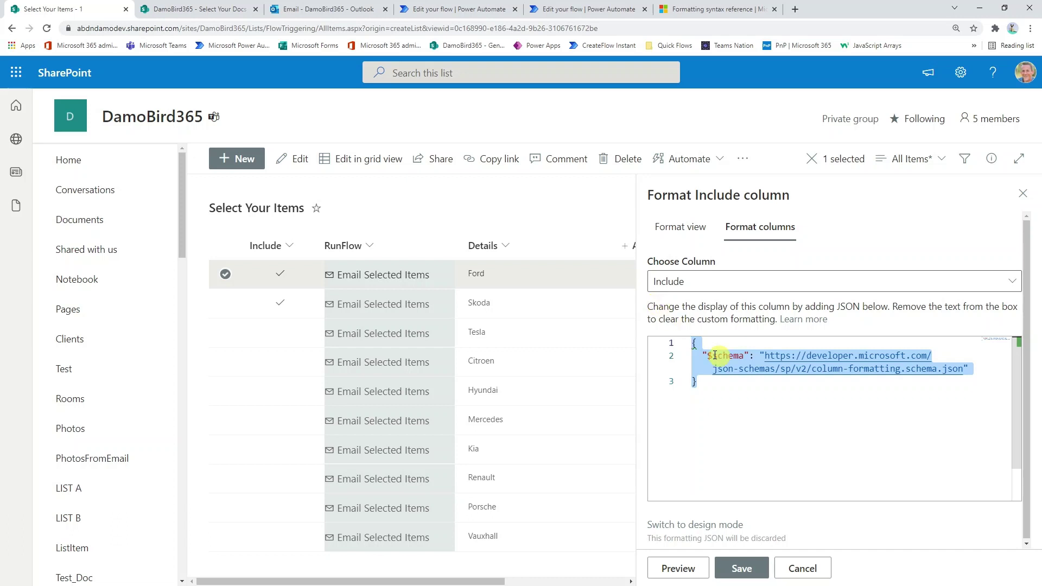
key("ctrl+v")
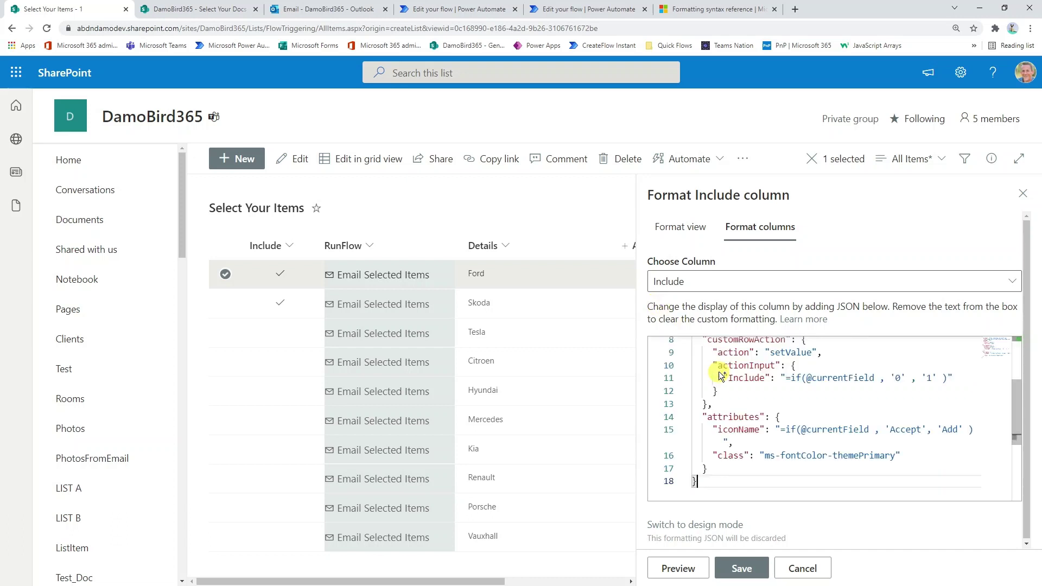
left_click(742, 568)
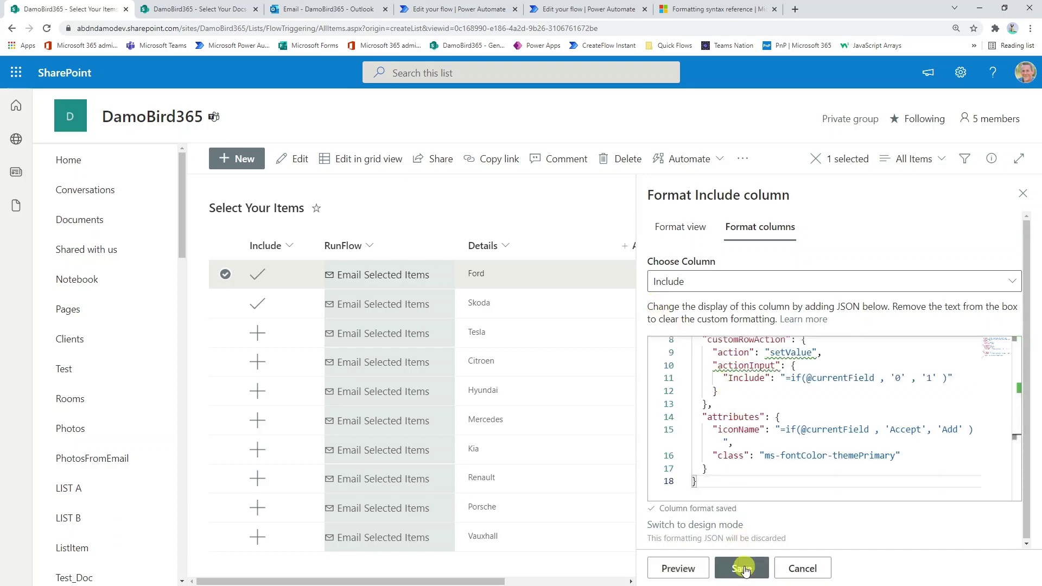
- Toggle Ford and Skoda back to not included, leaving every item unincluded
left_click(1026, 194)
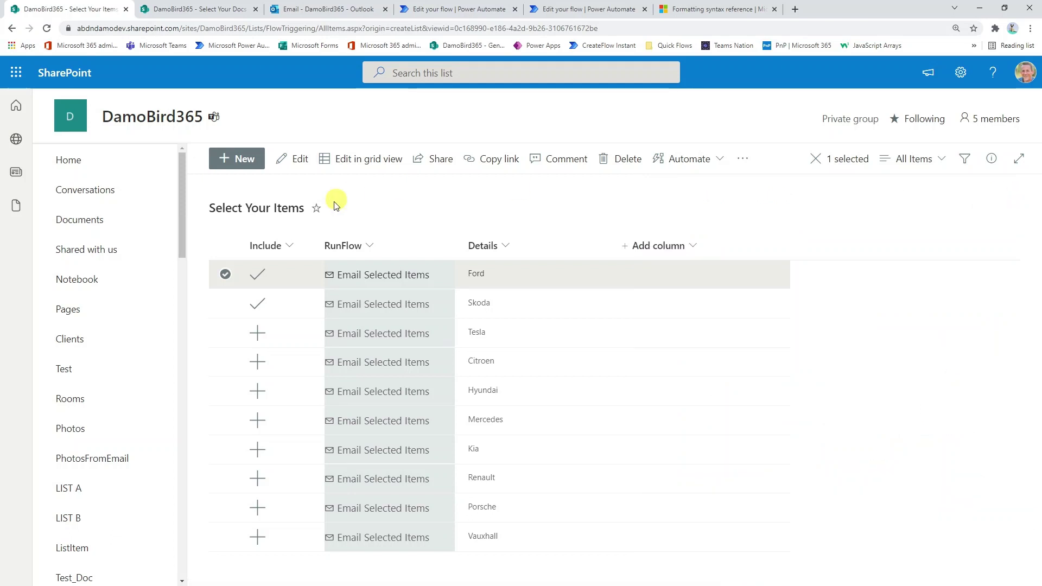
left_click(258, 276)
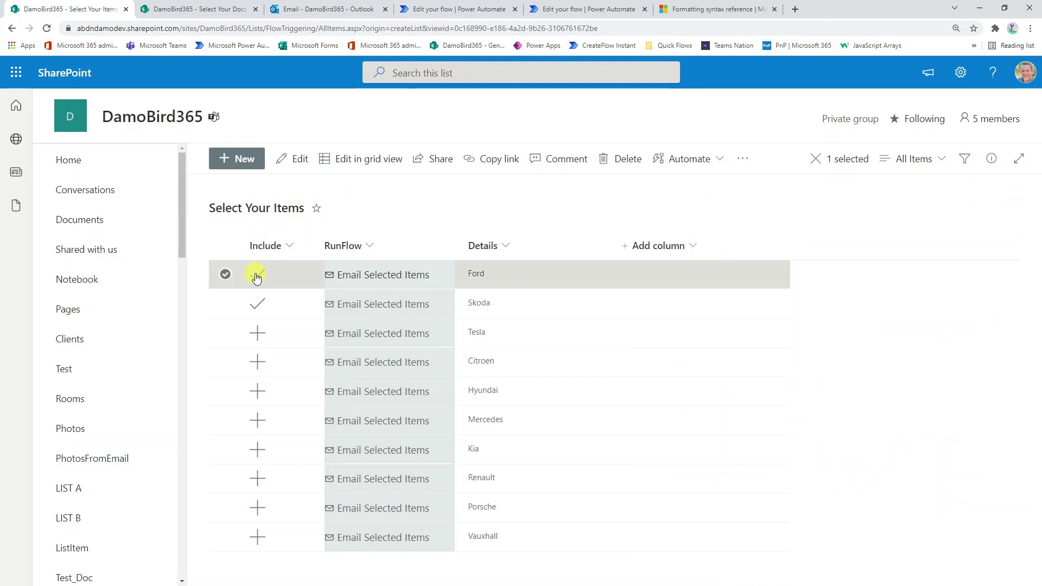
left_click(258, 304)
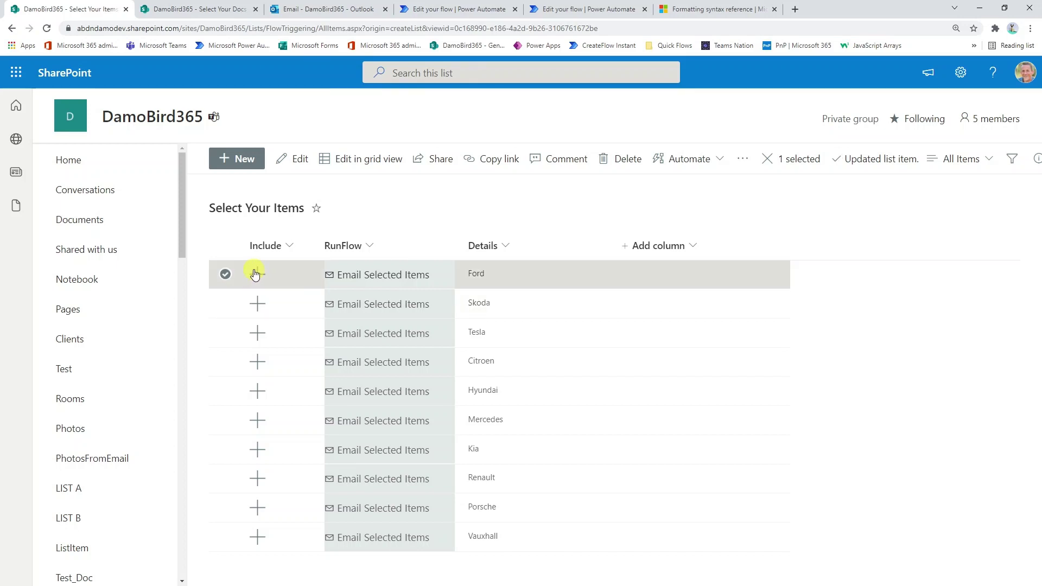
- Bring up the RunFlow column's formatting JSON and select the flow id in its executeFlow customRowAction
left_click(370, 247)
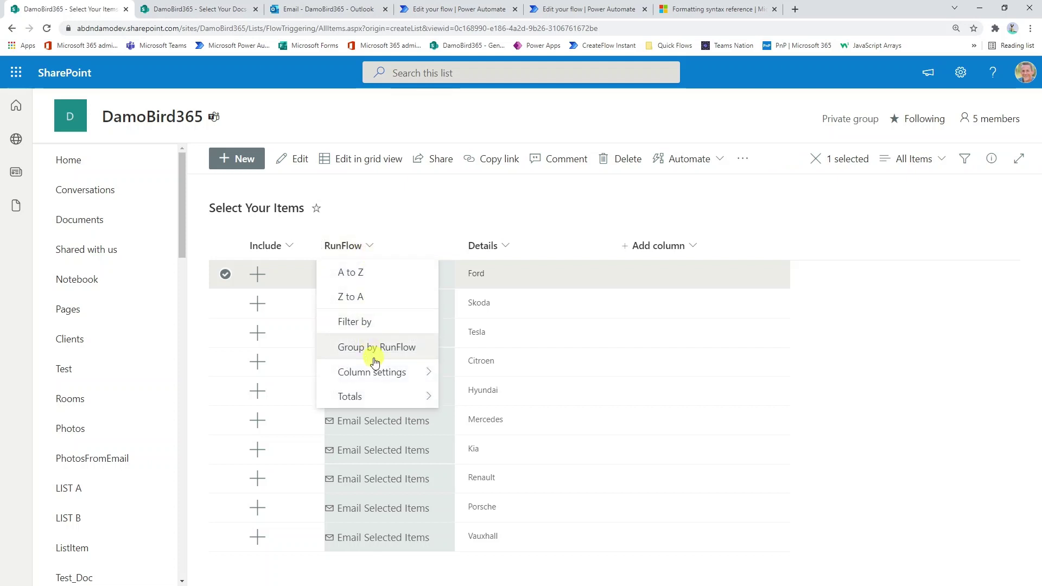
mouse_move(380, 374)
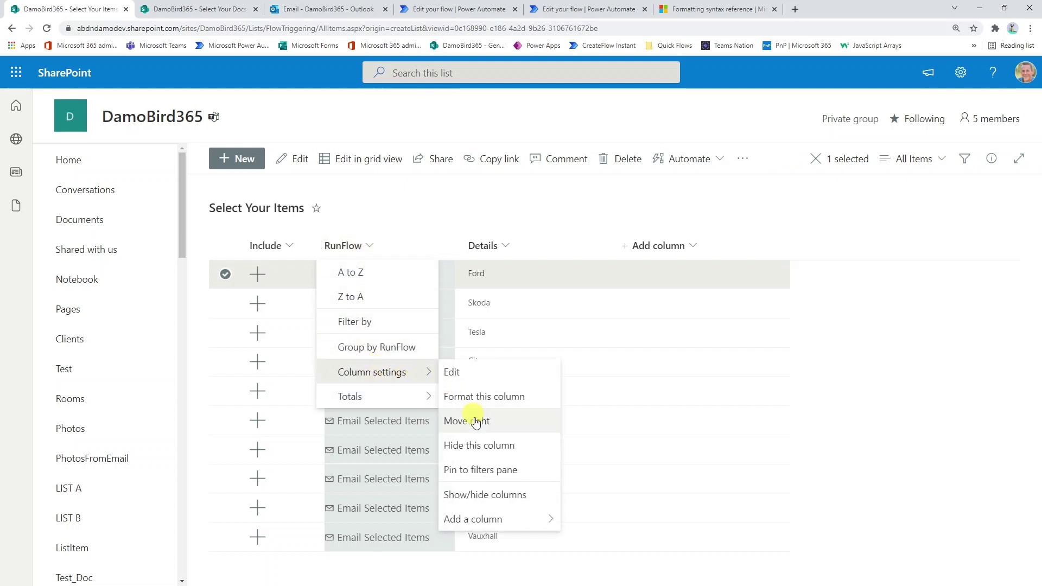
left_click(495, 397)
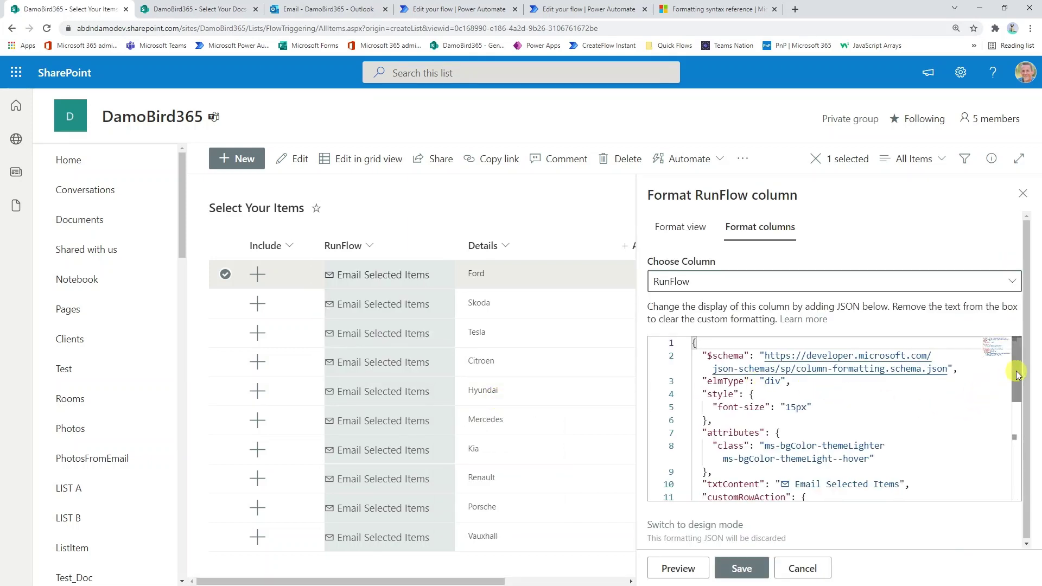
left_click_drag(1016, 369, 1009, 421)
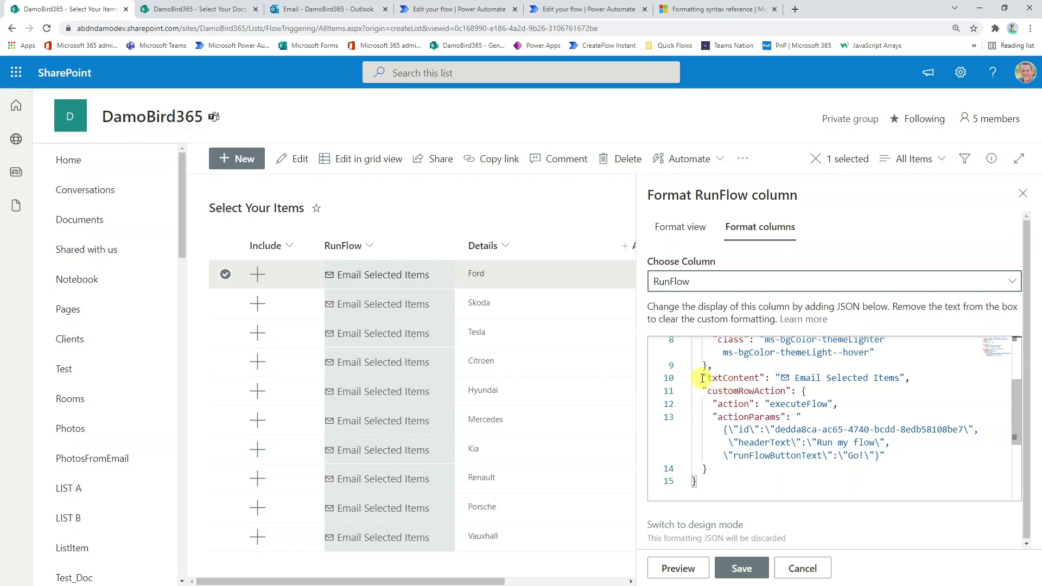
left_click_drag(701, 392, 838, 404)
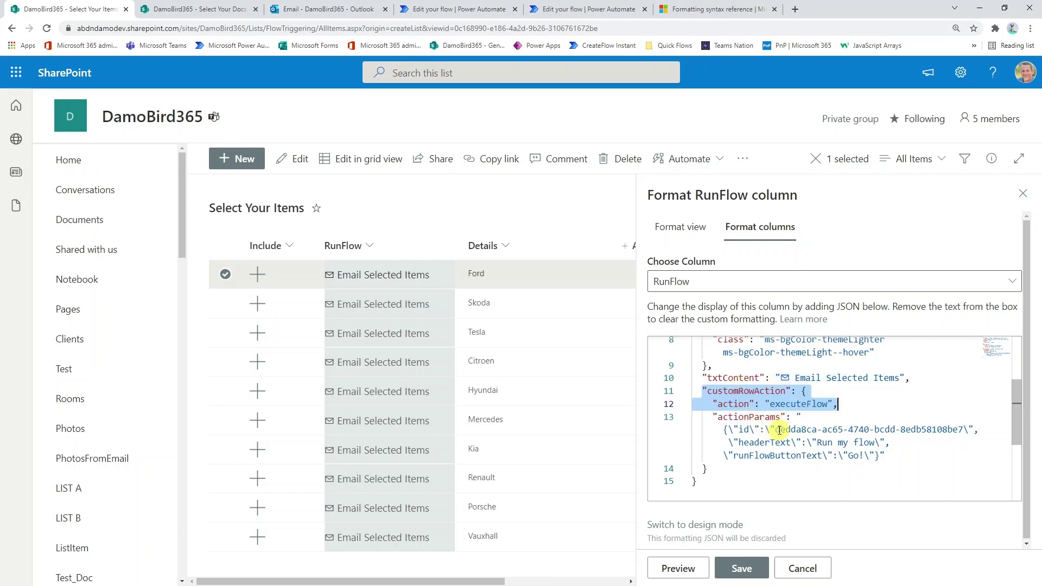
left_click_drag(776, 429, 963, 430)
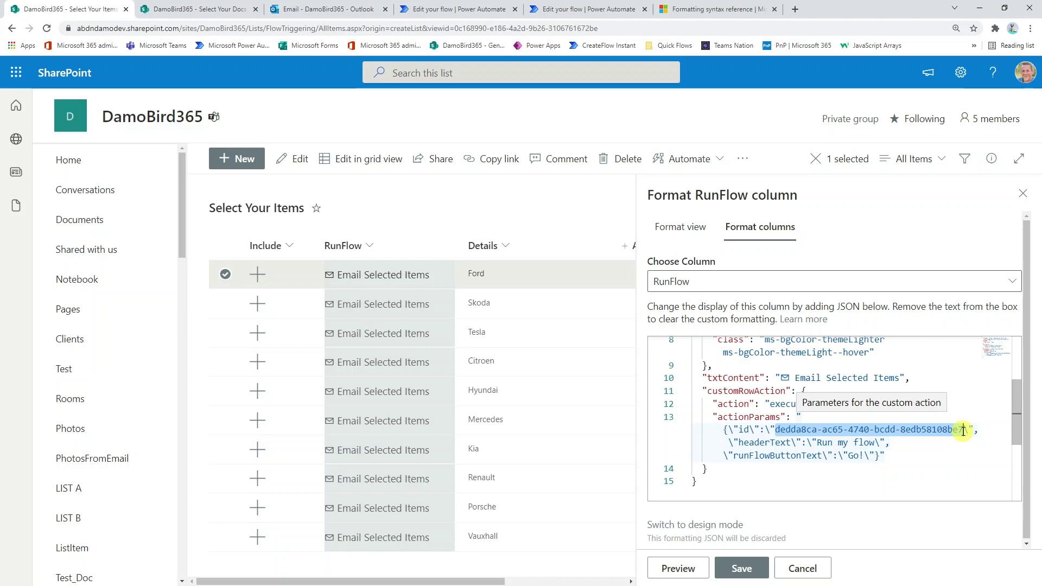
left_click(448, 11)
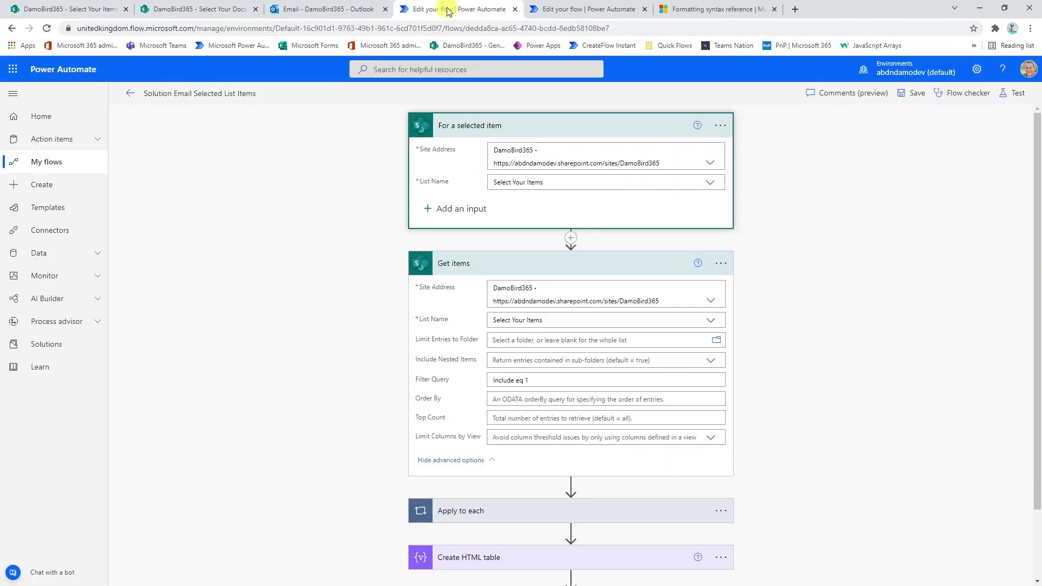
left_click(628, 30)
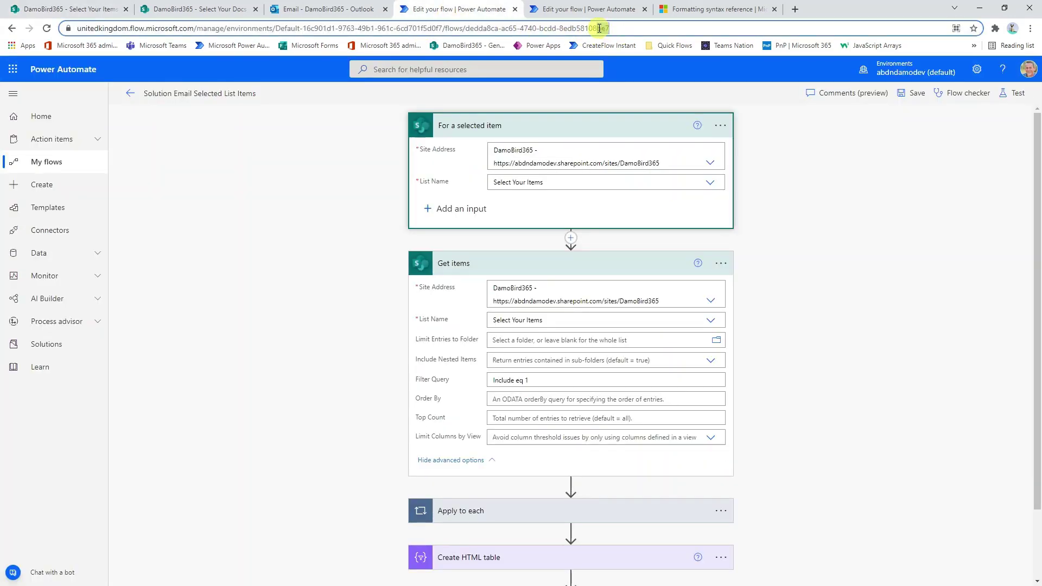
left_click_drag(621, 31, 634, 31)
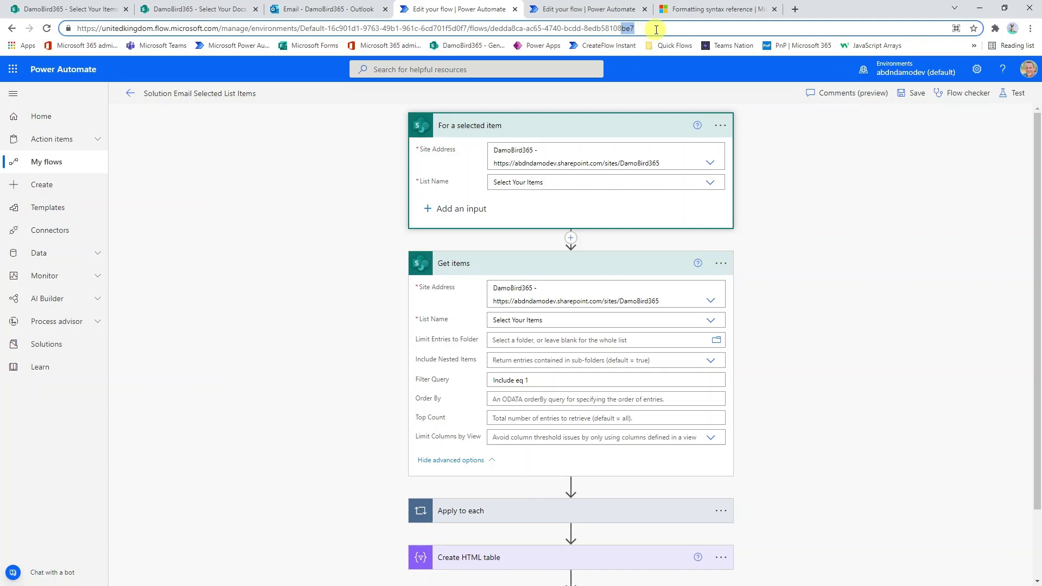
left_click_drag(649, 29, 501, 23)
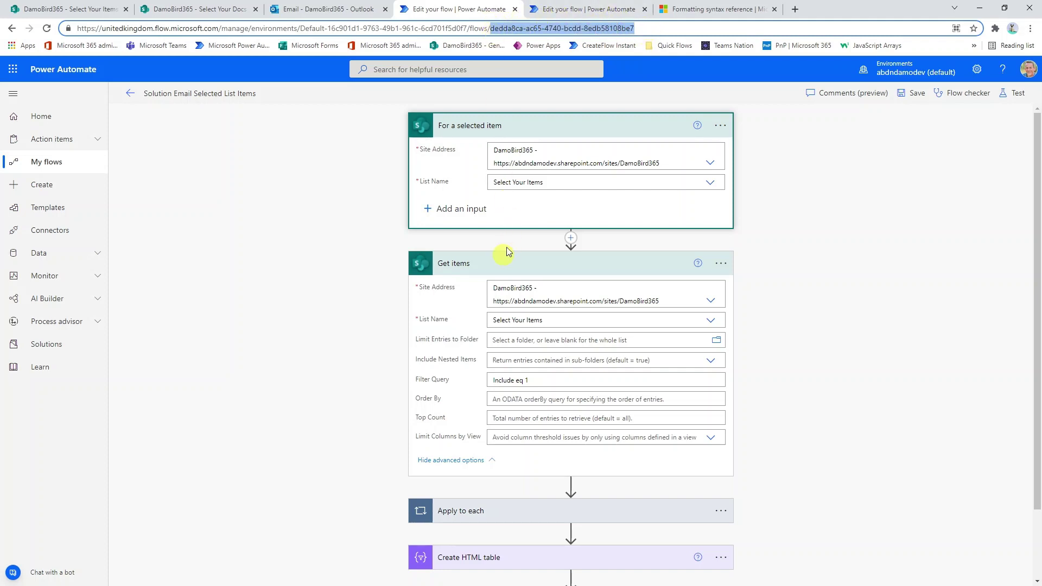
left_click(34, 8)
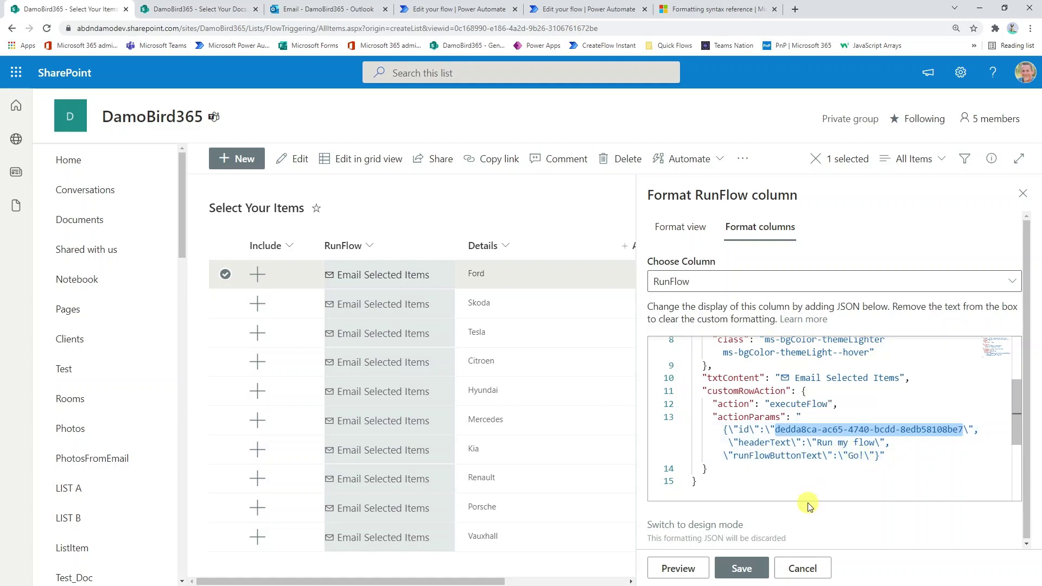
- Cancel the RunFlow formatting pane and switch to the Solution Email Selected List Items flow
left_click(797, 573)
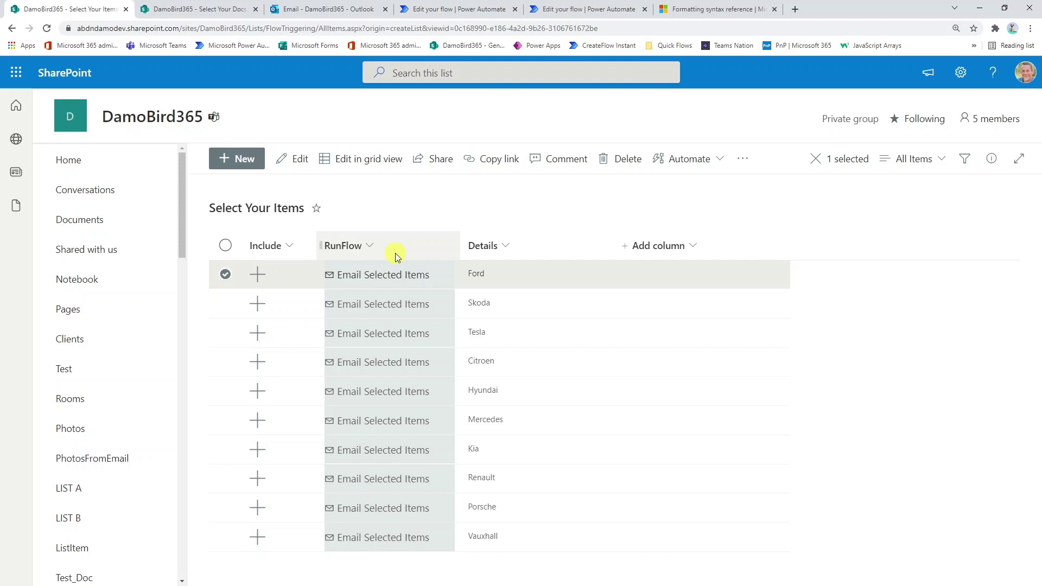
left_click(460, 14)
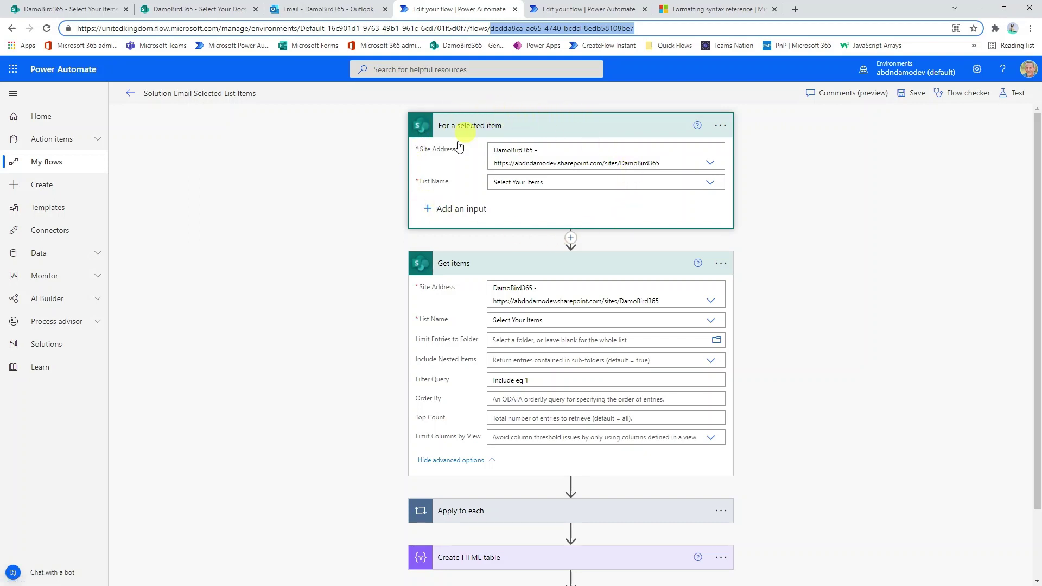
- Review the Solution Email Selected Documents flow, then return to the list items flow with its trigger collapsed
left_click(585, 10)
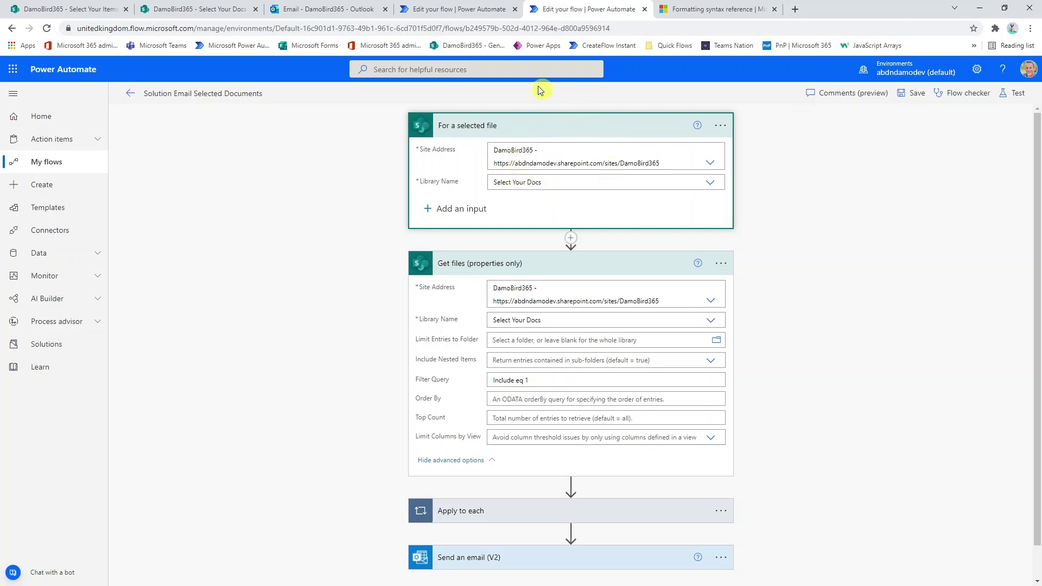
left_click(469, 10)
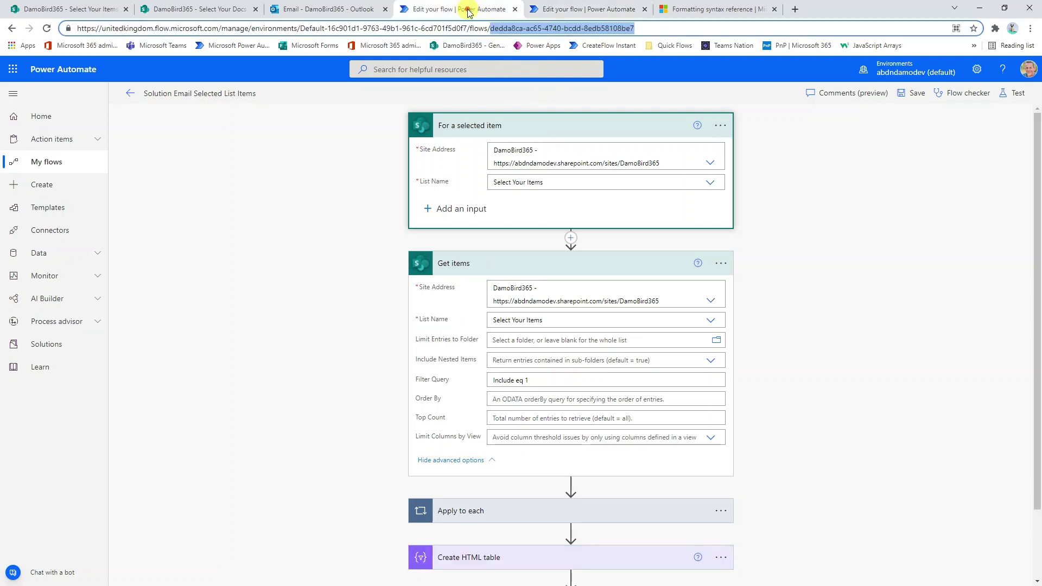
left_click(564, 129)
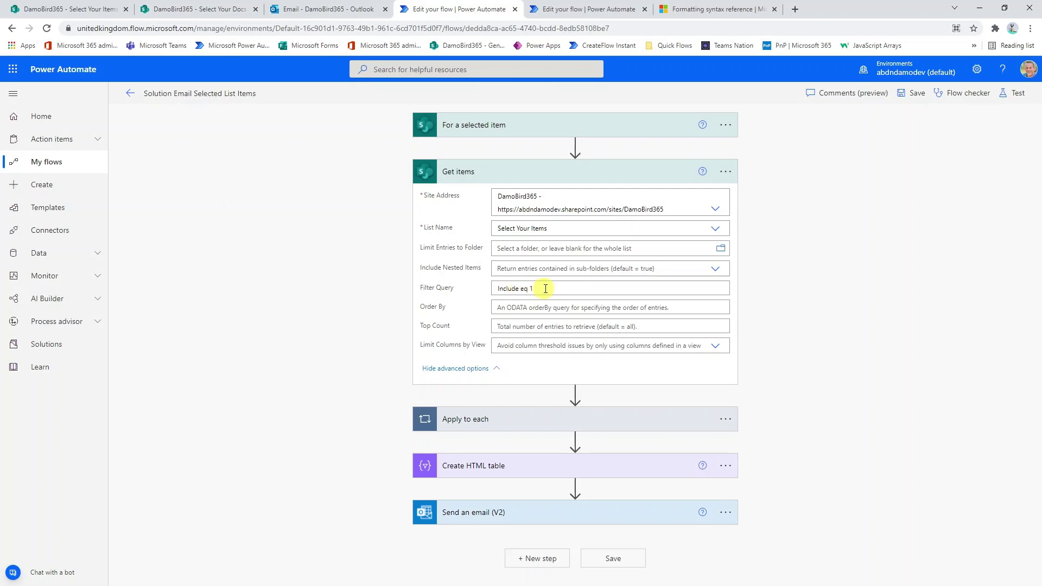
- Check the Include eq 1 filter and expand Apply to each to show Update item setting Include to No
left_click_drag(554, 288, 483, 286)
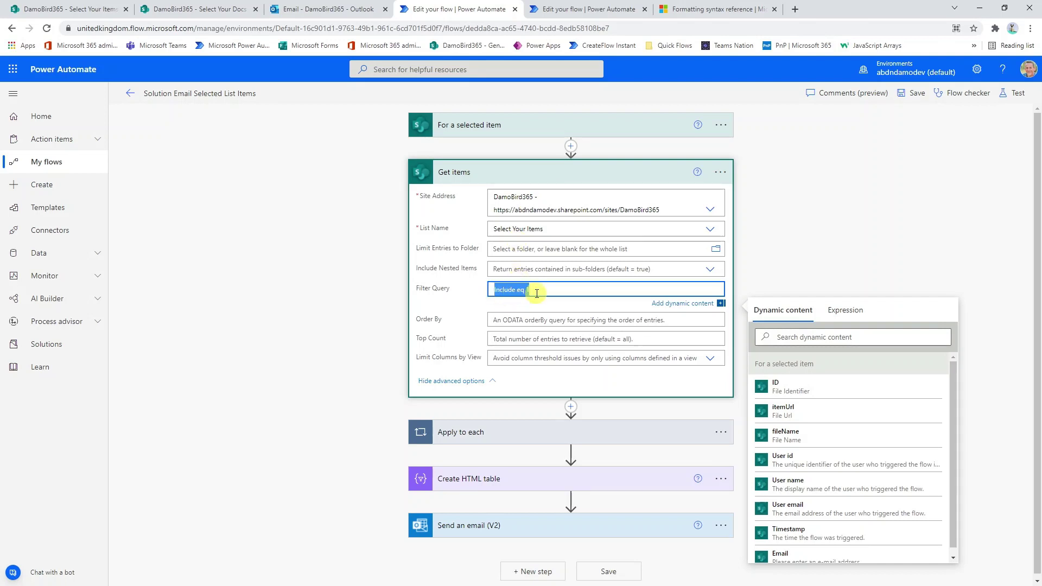
left_click(495, 441)
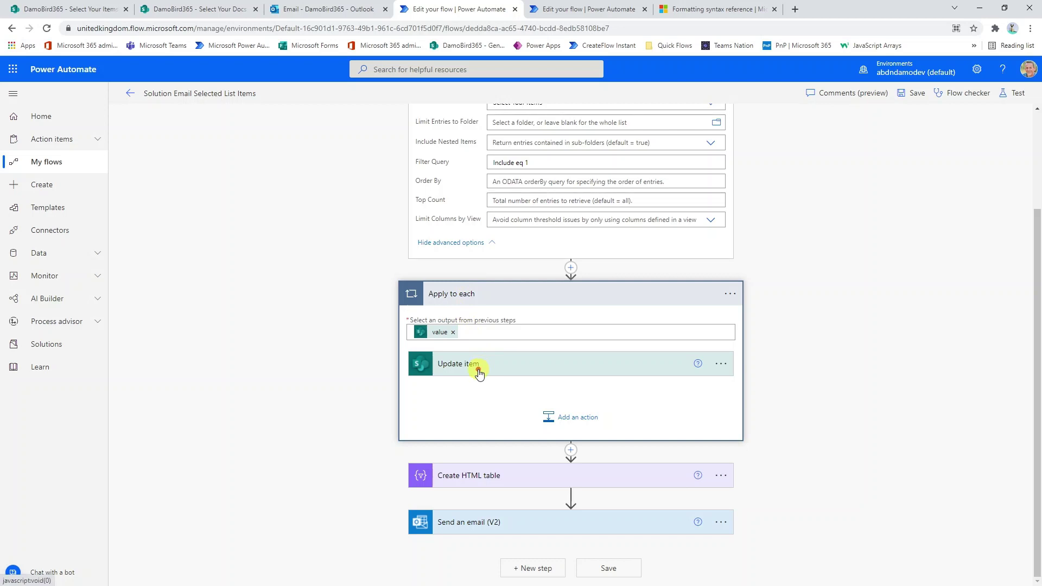
left_click(478, 373)
scroll(484, 376, "down", 2)
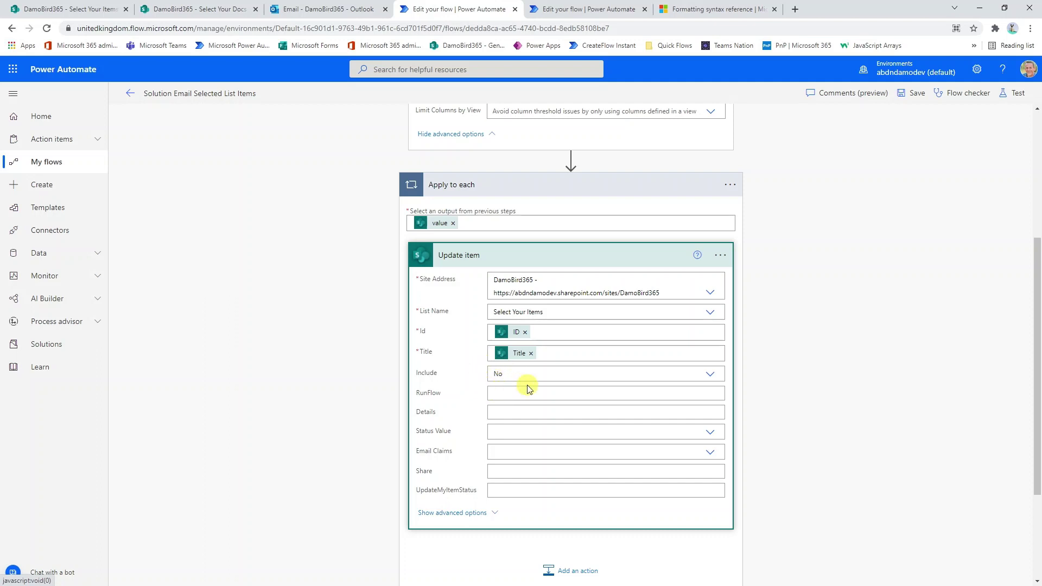
scroll(530, 325, "up", 3)
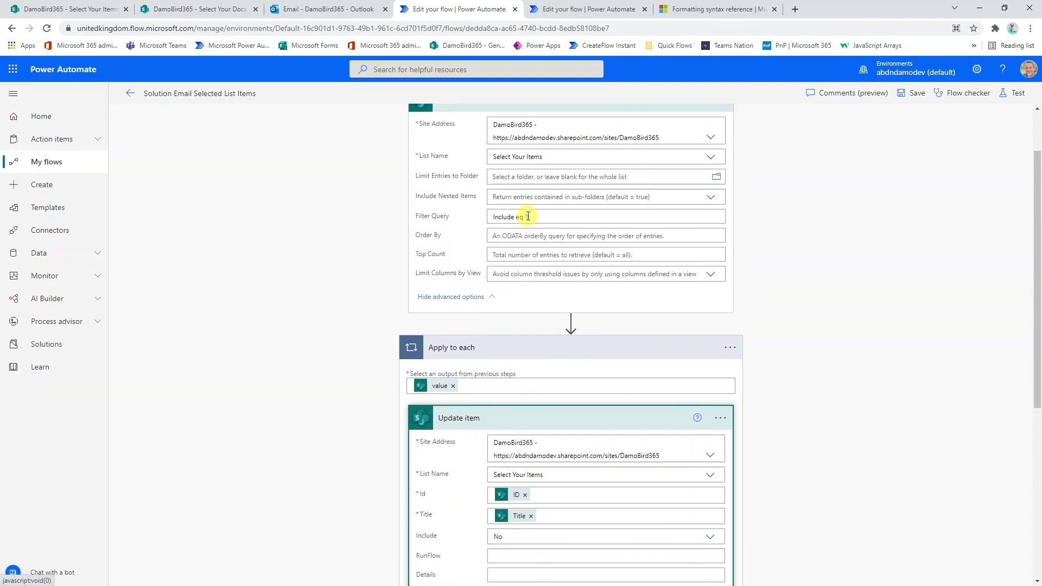
scroll(575, 363, "down", 3)
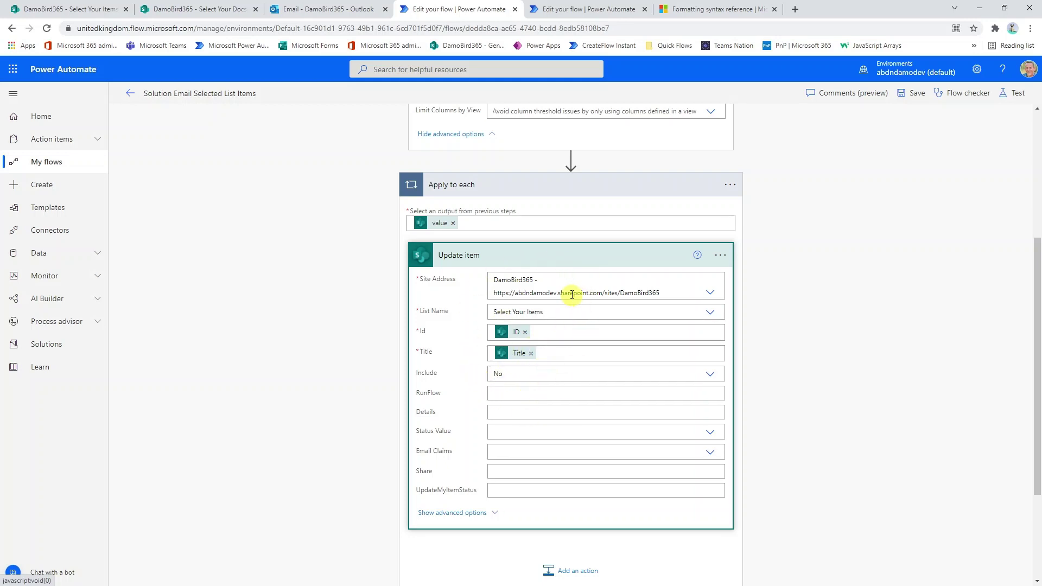
- Review the Apply to each loop's concurrency settings and close them without changes
left_click(730, 185)
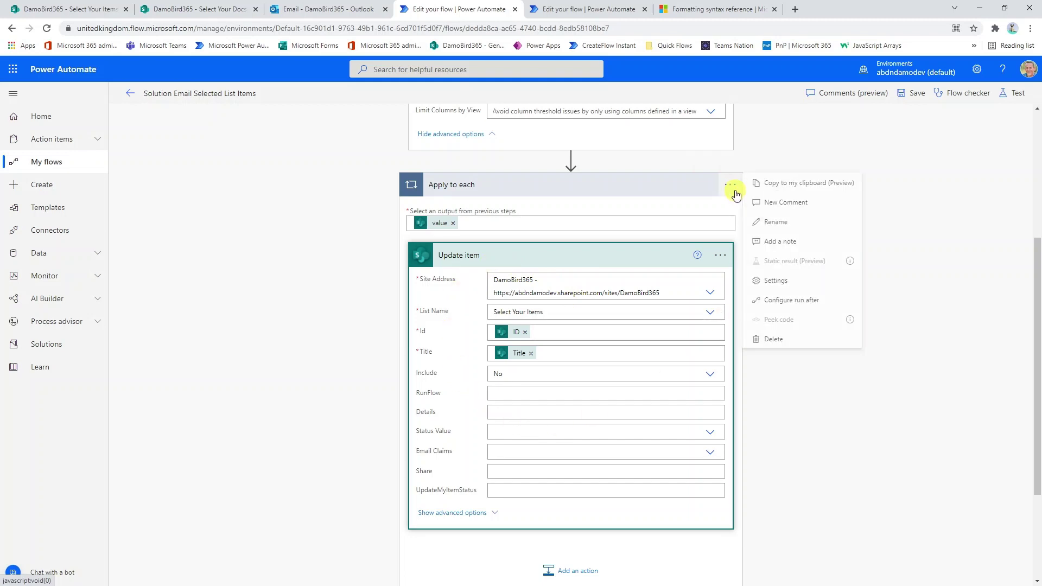
left_click(777, 283)
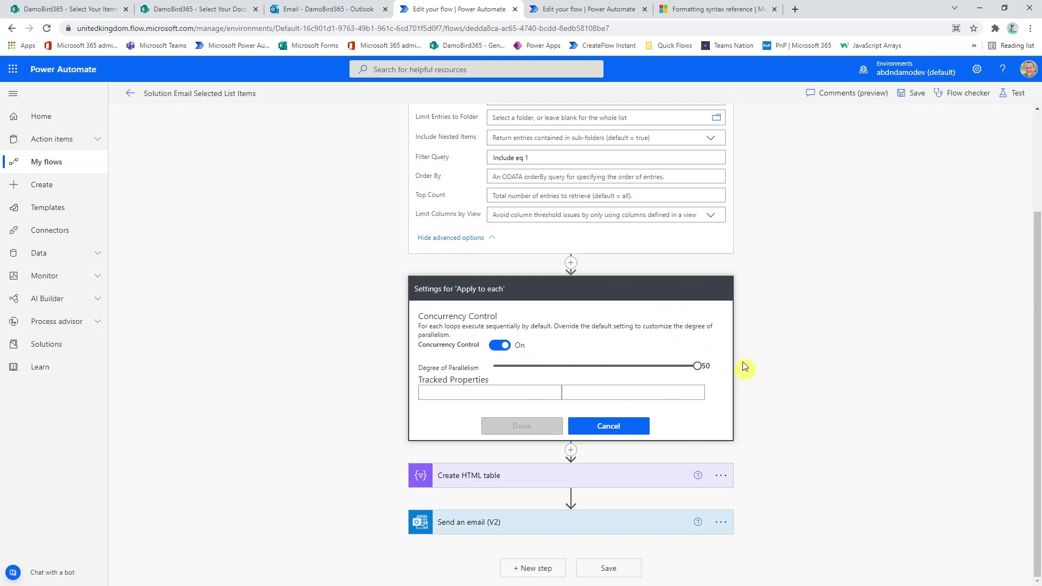
left_click(621, 429)
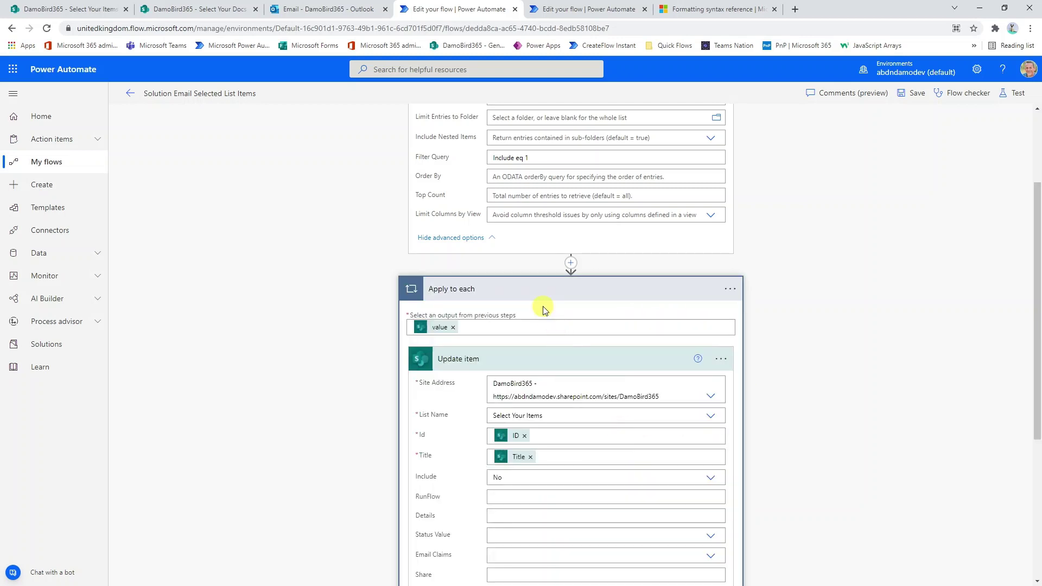
- Collapse the loop and expand Create HTML table, showing Manufacturer mapped to Details
left_click(543, 298)
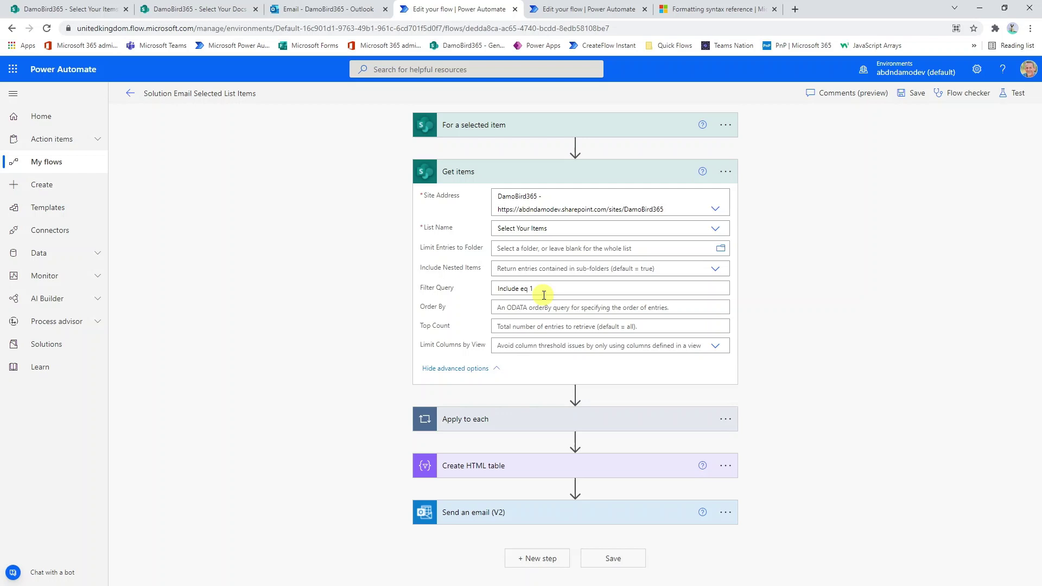
left_click(504, 465)
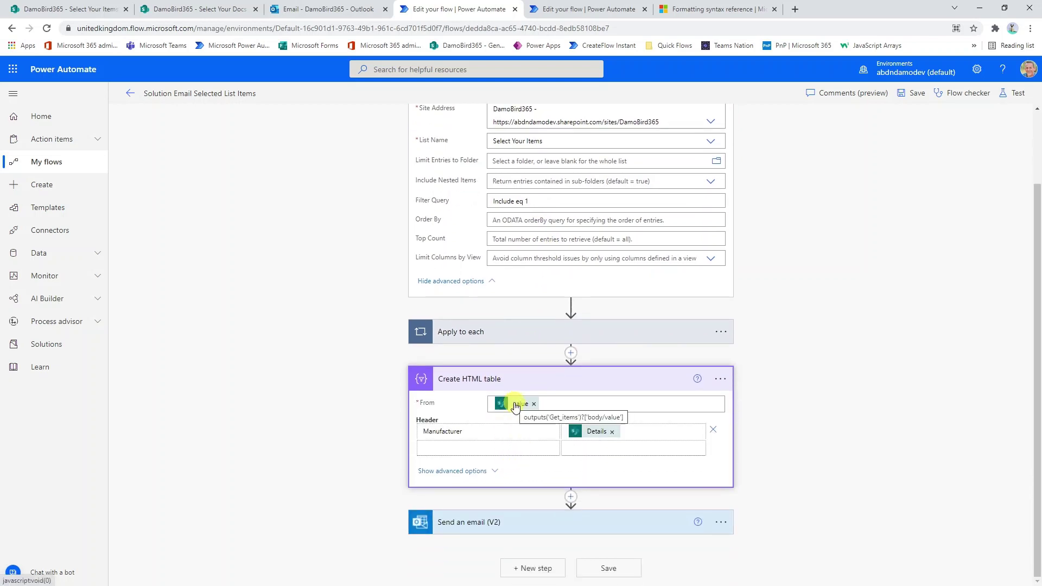
scroll(495, 263, "up", 1)
scroll(490, 332, "down", 1)
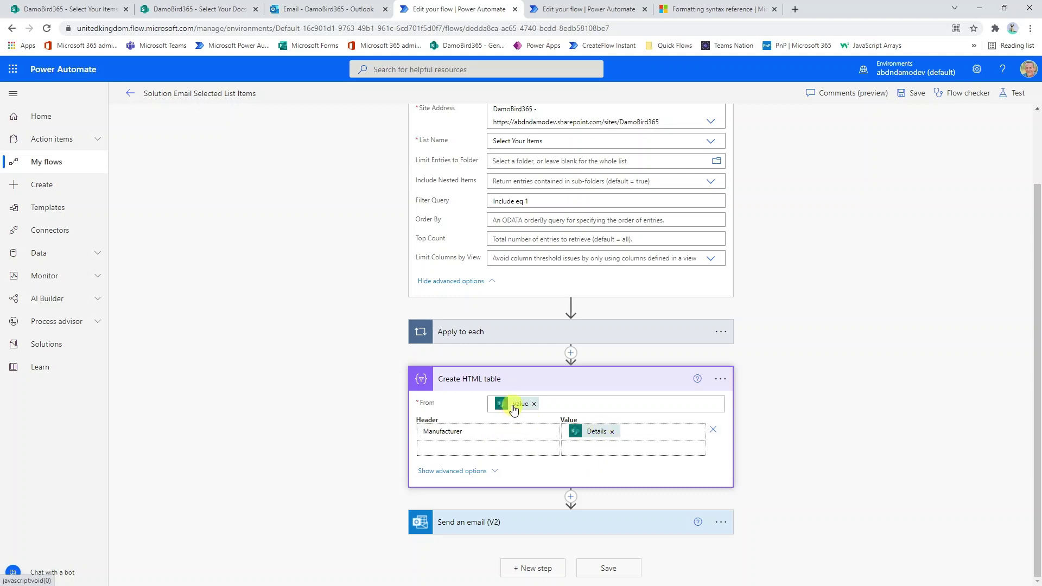
- Expand the list-items flow's Send an email (V2) step, then switch to the documents flow
left_click(546, 519)
scroll(530, 453, "down", 3)
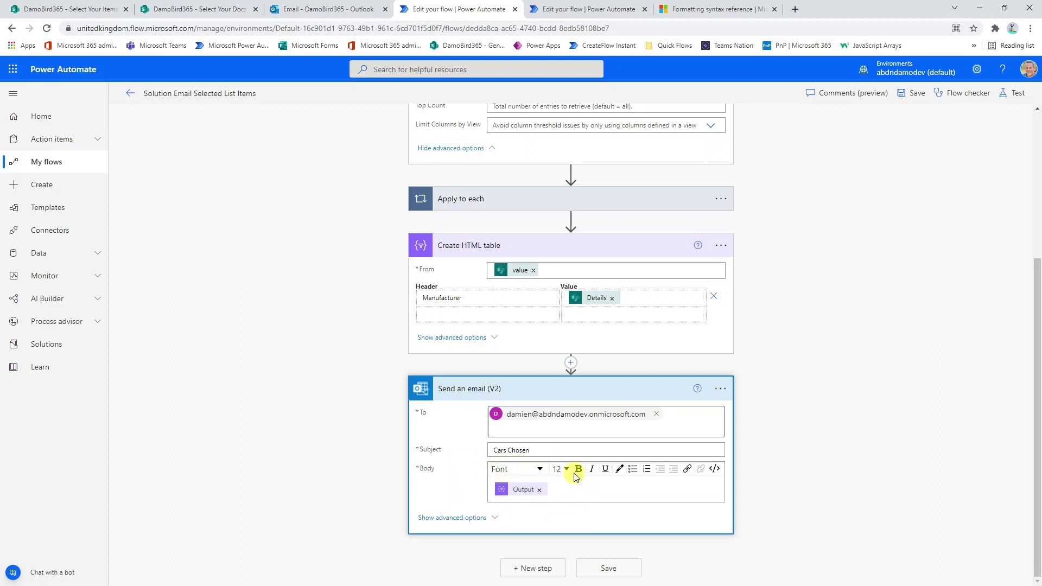
left_click(554, 7)
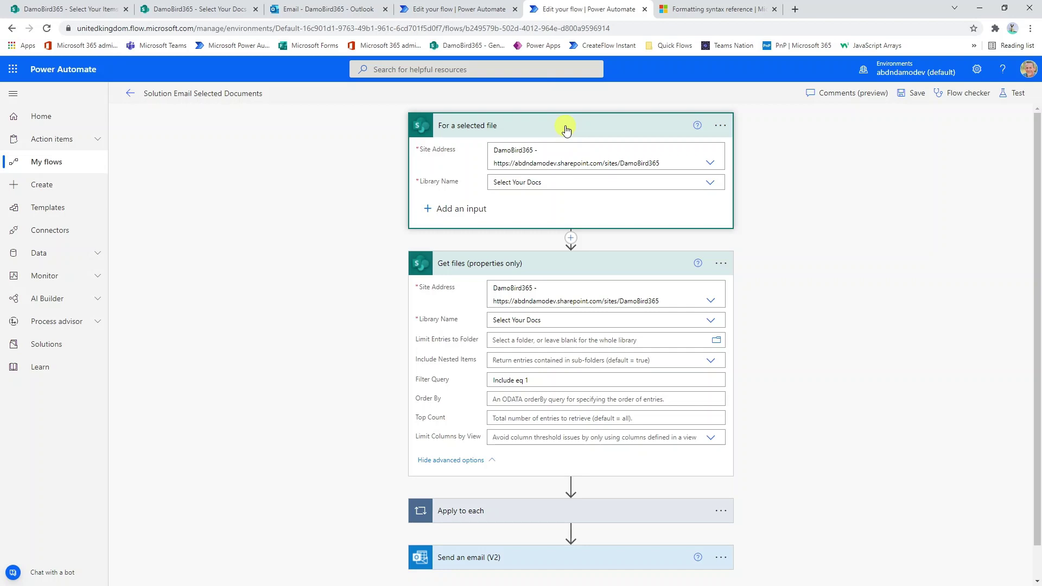
- Collapse the selected-file trigger, check the Include eq 1 filter, and expand the documents Apply to each loop
left_click(562, 137)
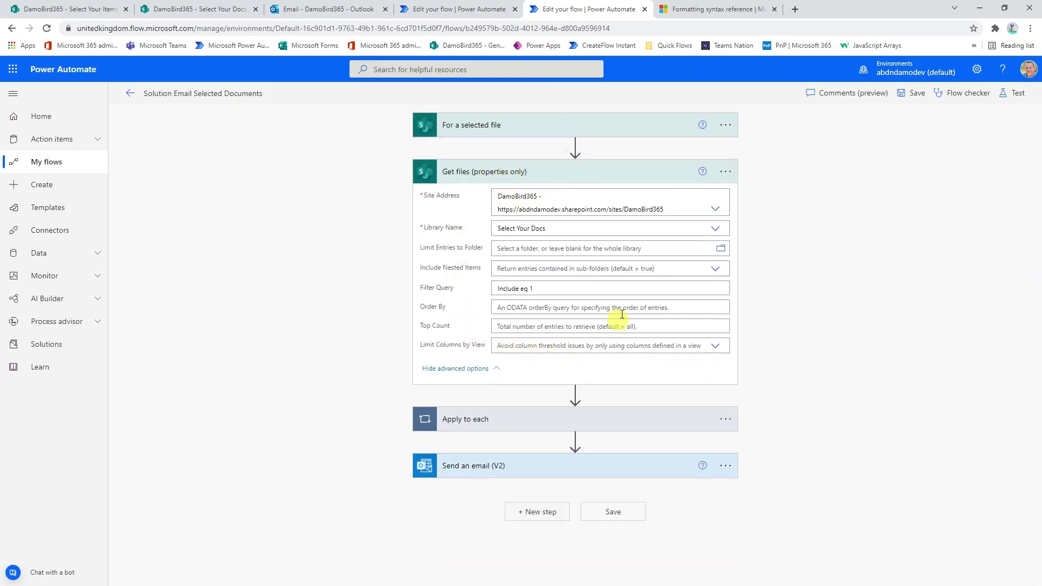
left_click_drag(548, 291, 491, 290)
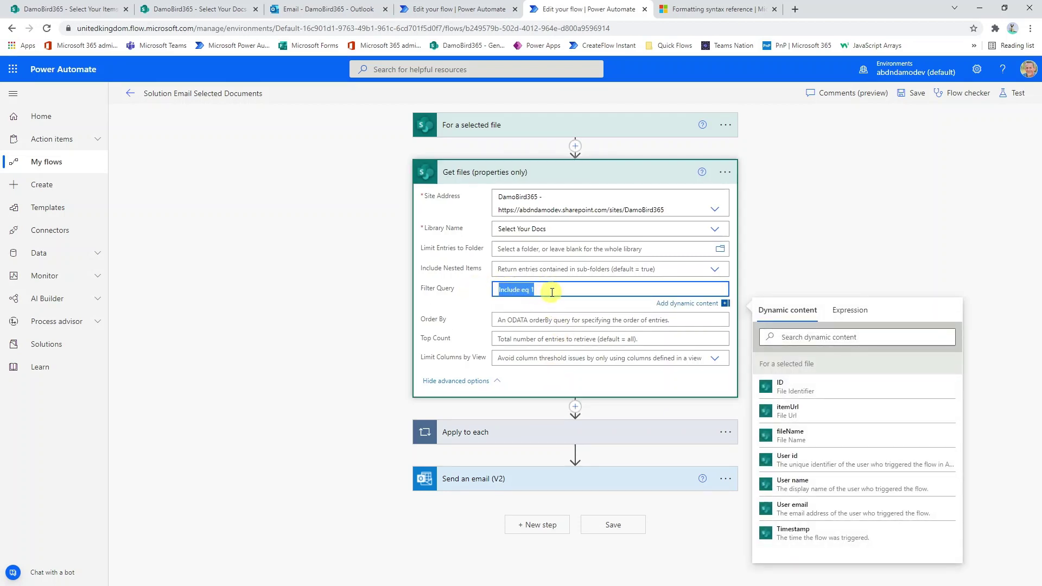
left_click(517, 436)
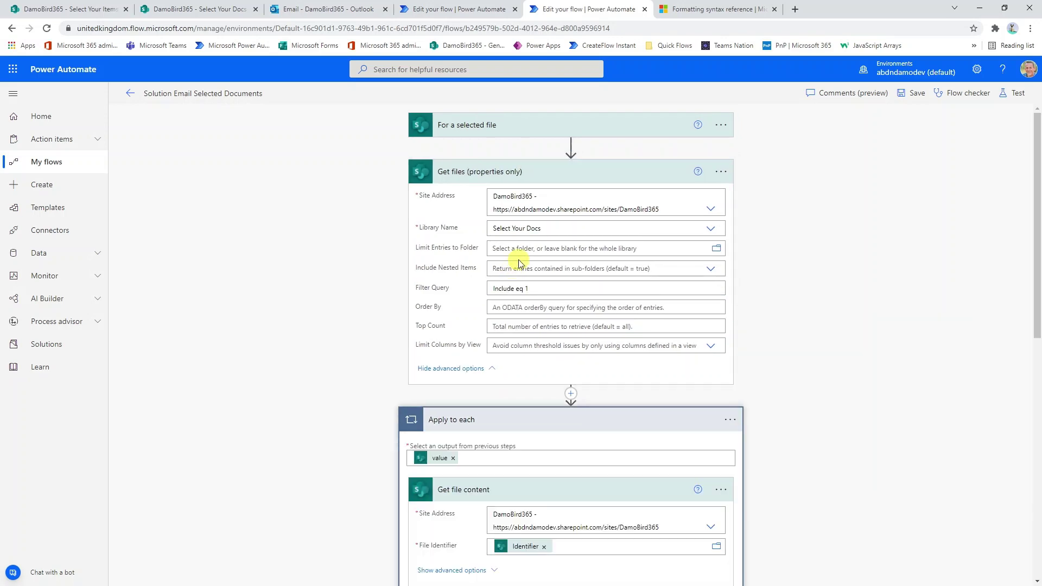
scroll(518, 261, "down", 4)
scroll(520, 270, "down", 1)
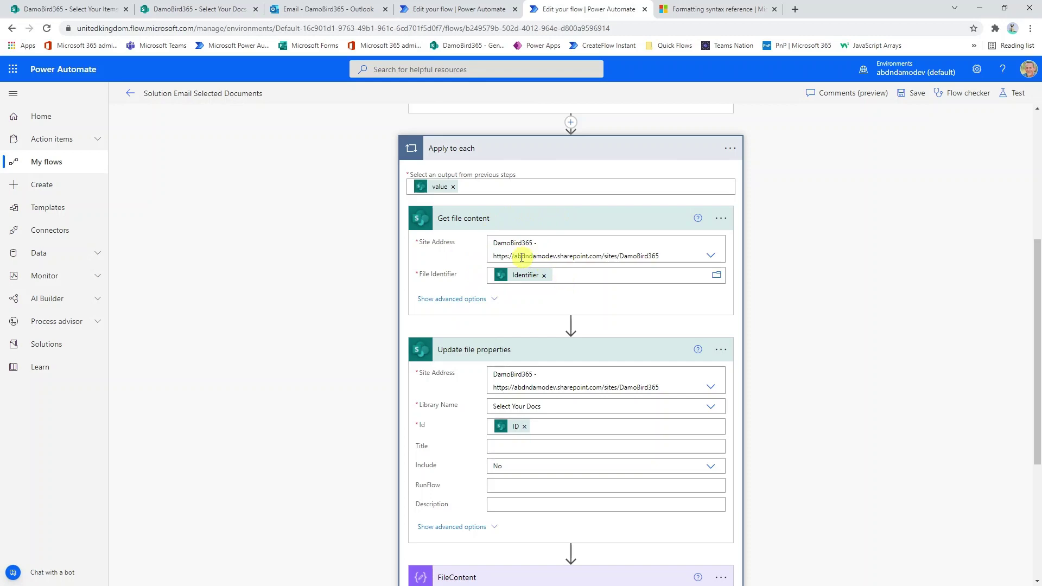
scroll(530, 263, "up", 5)
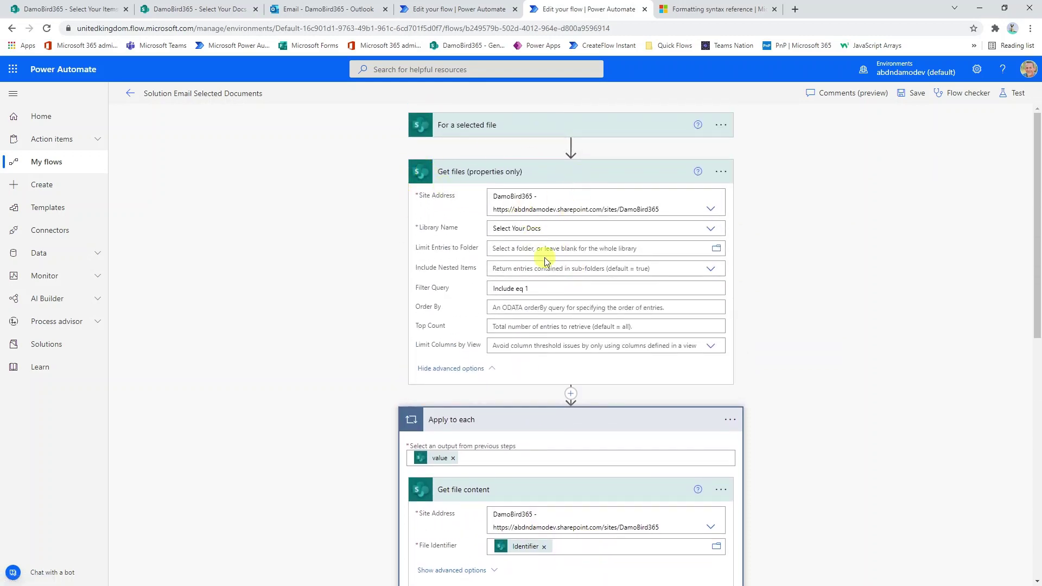
scroll(545, 257, "down", 4)
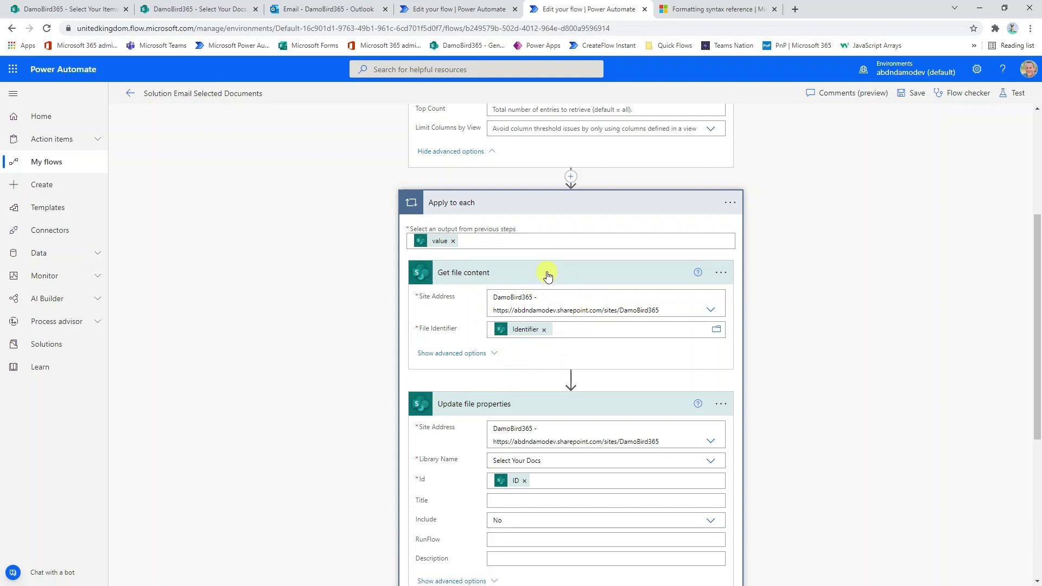
scroll(539, 290, "down", 2)
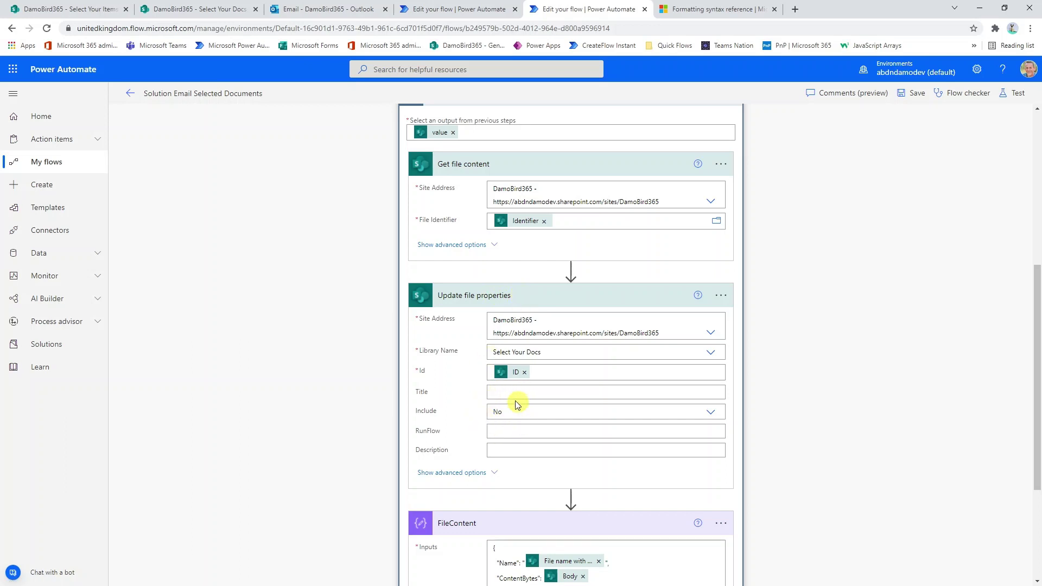
scroll(479, 423, "down", 3)
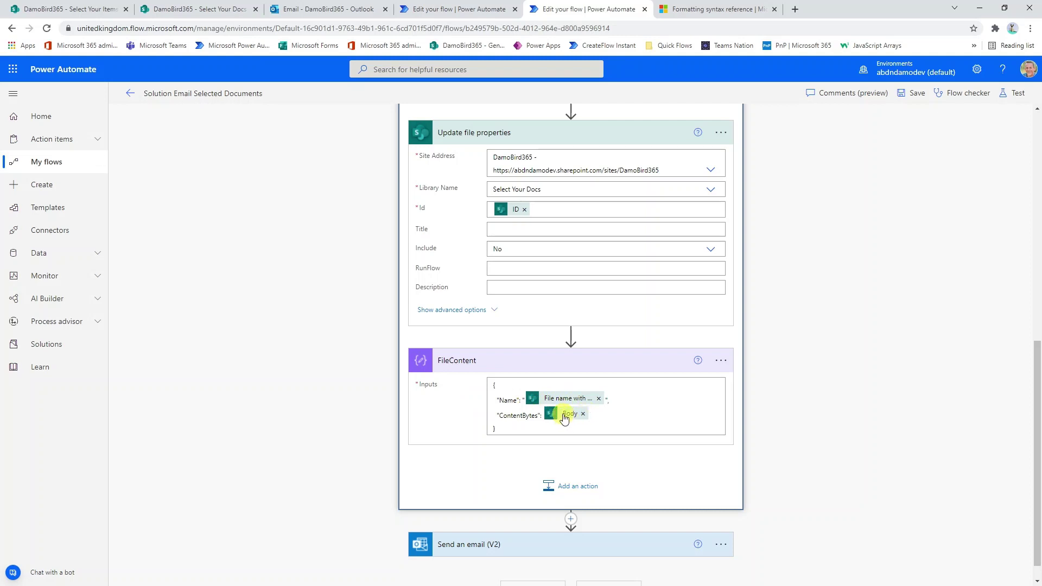
- Expand the Car Docs Chosen email step's advanced options to show Attachments using FileContent Outputs
scroll(564, 418, "down", 1)
left_click(535, 521)
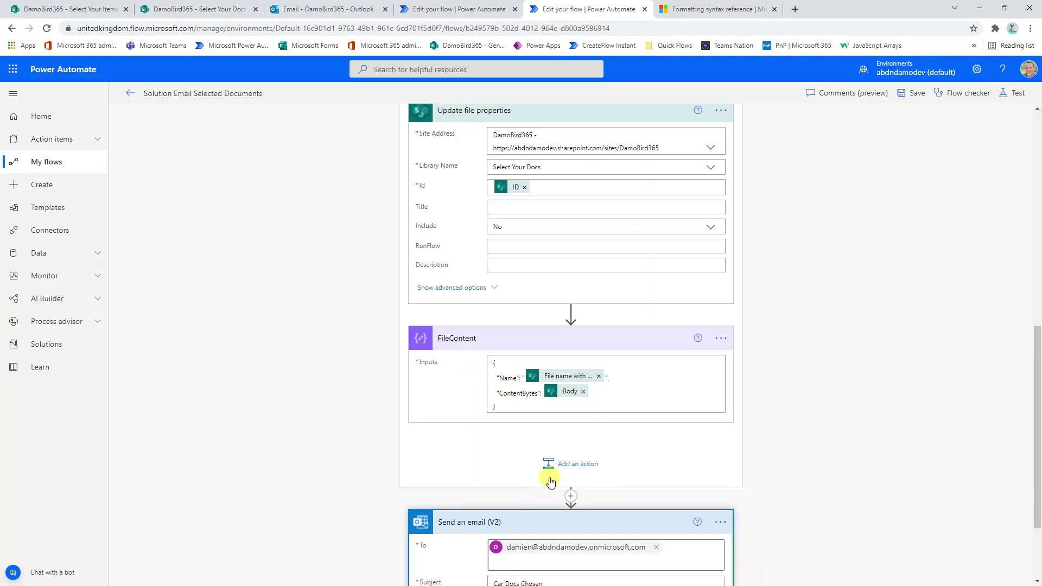
scroll(551, 481, "down", 3)
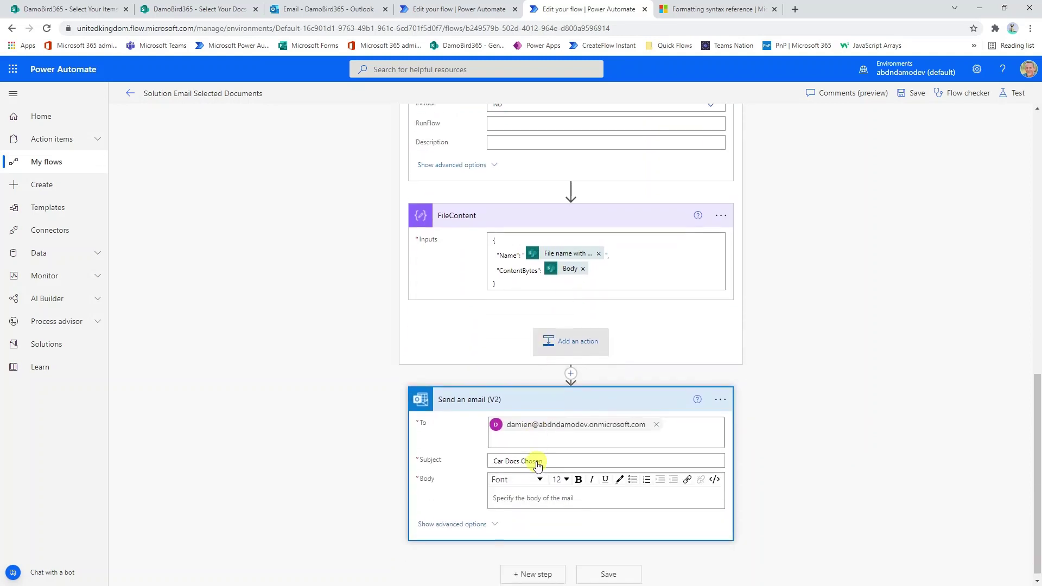
left_click(483, 519)
scroll(483, 520, "down", 3)
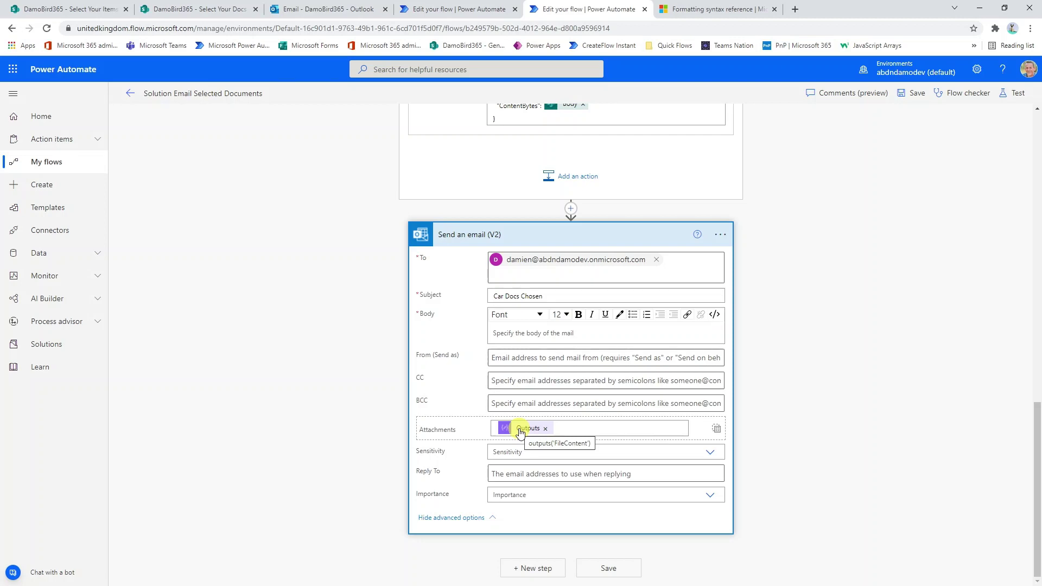
scroll(518, 429, "up", 5)
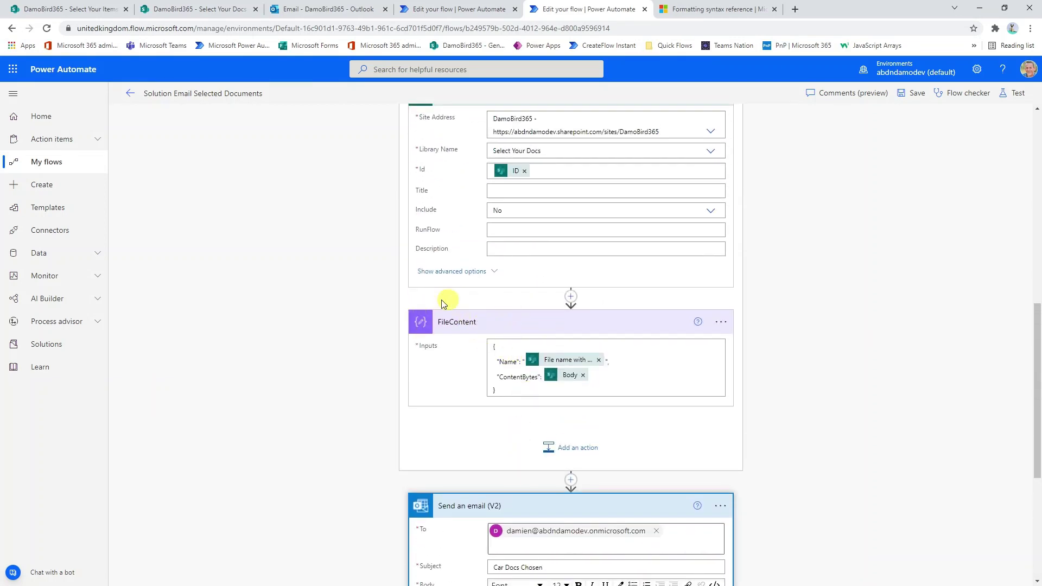
scroll(546, 452, "down", 5)
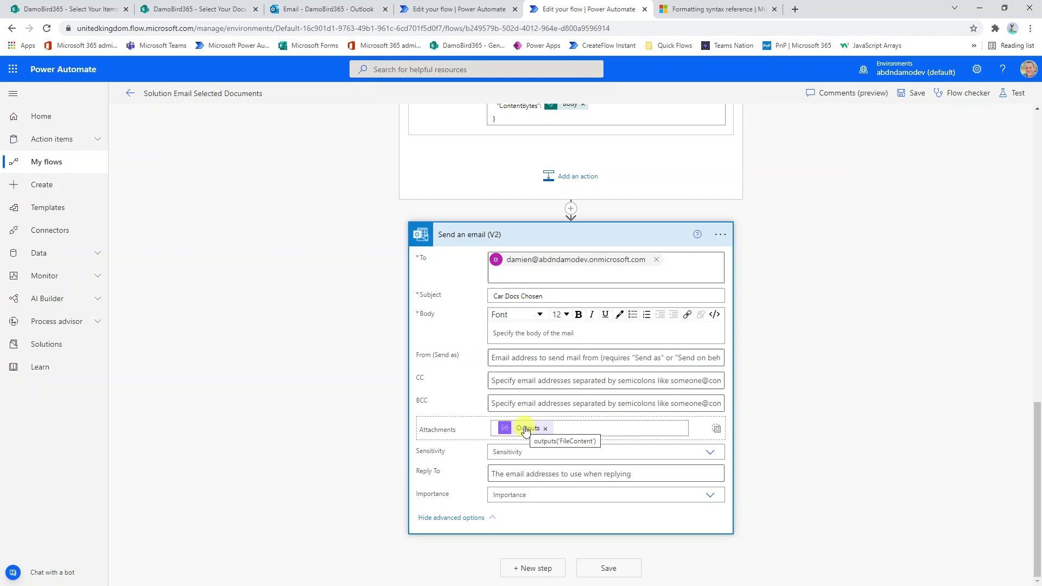
scroll(516, 395, "up", 5)
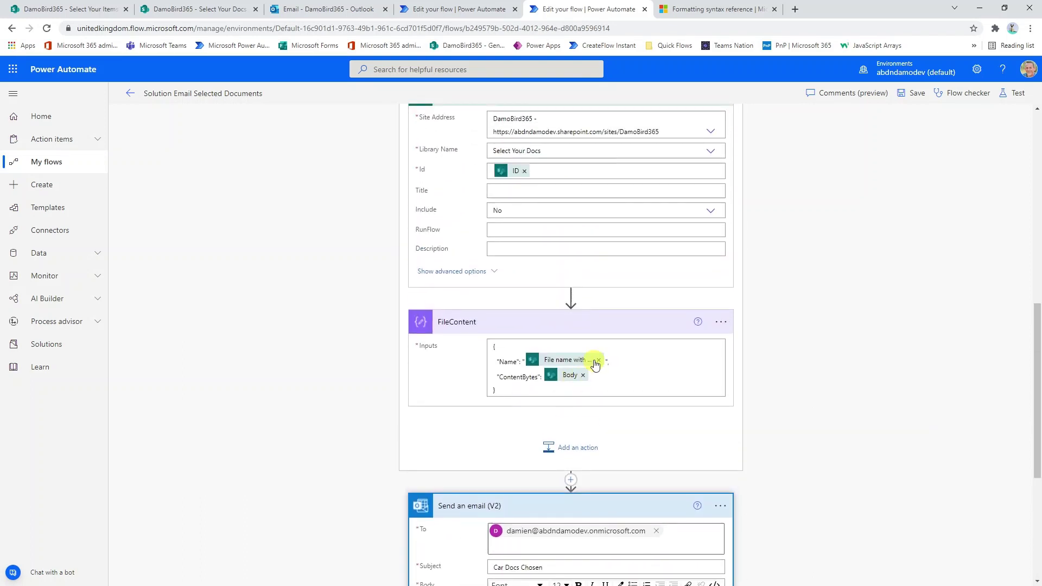
scroll(566, 401, "down", 4)
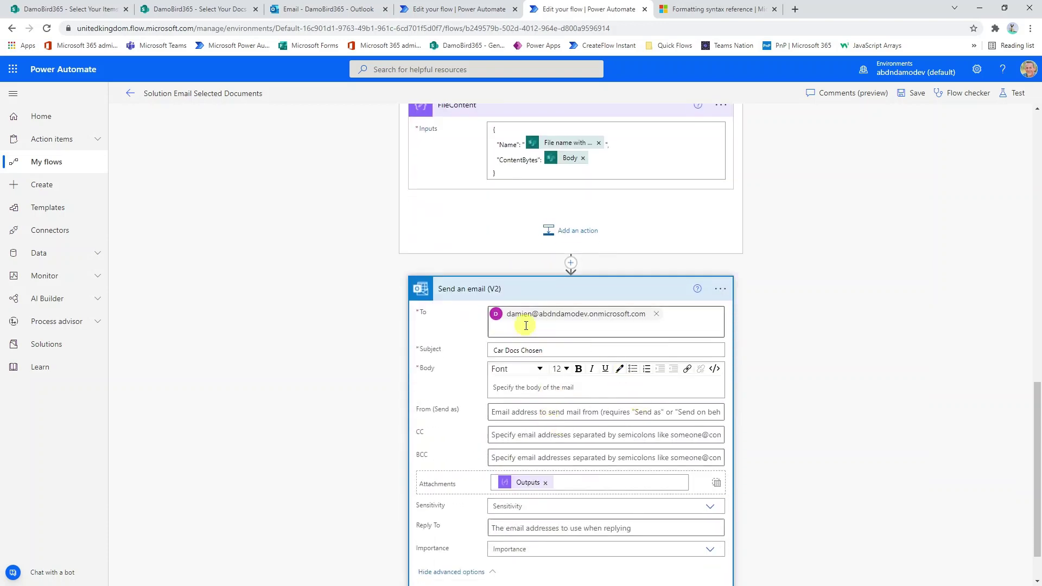
scroll(553, 383, "up", 10)
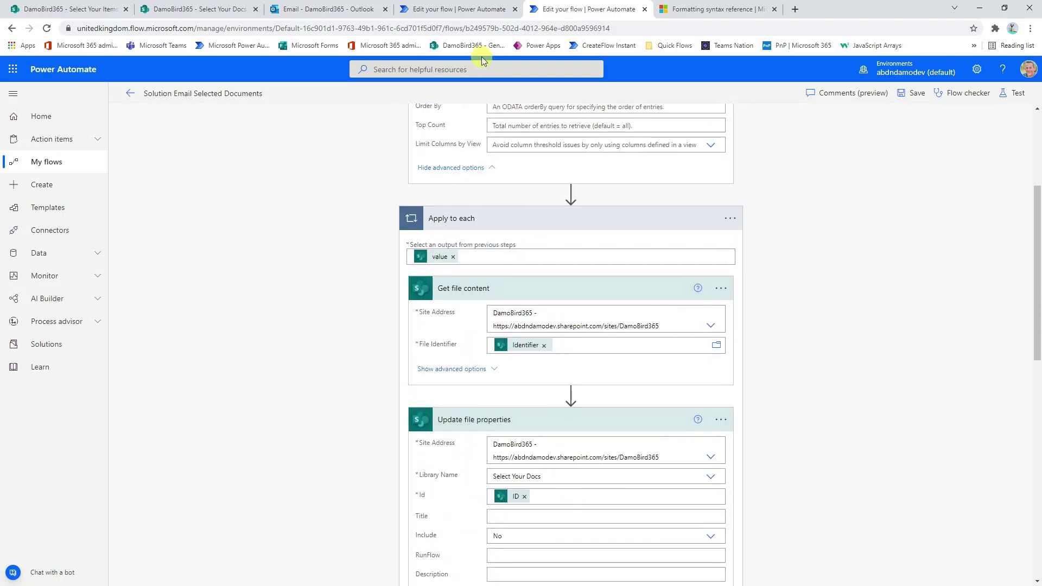
- On the list items flow, add an Email input named 'Sent TO' to the For a selected item trigger
left_click(471, 13)
scroll(618, 324, "up", 4)
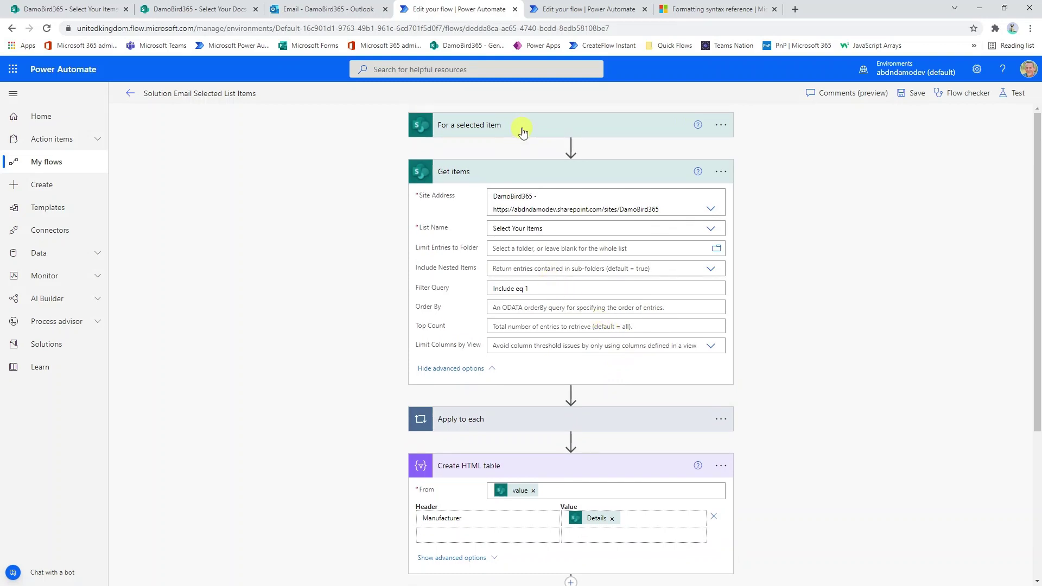
left_click(523, 133)
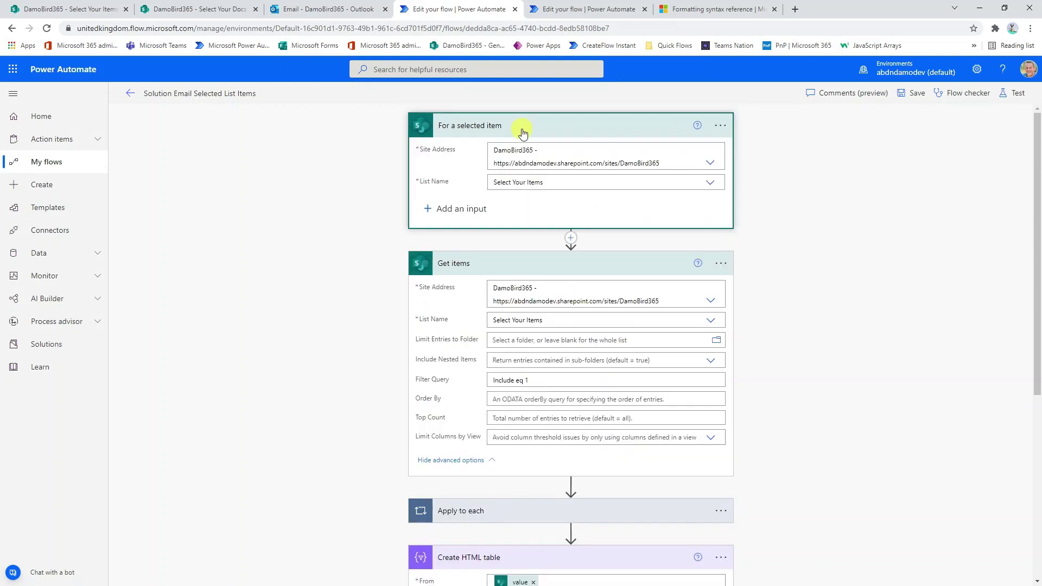
left_click(442, 208)
left_click(569, 229)
double_click(489, 212)
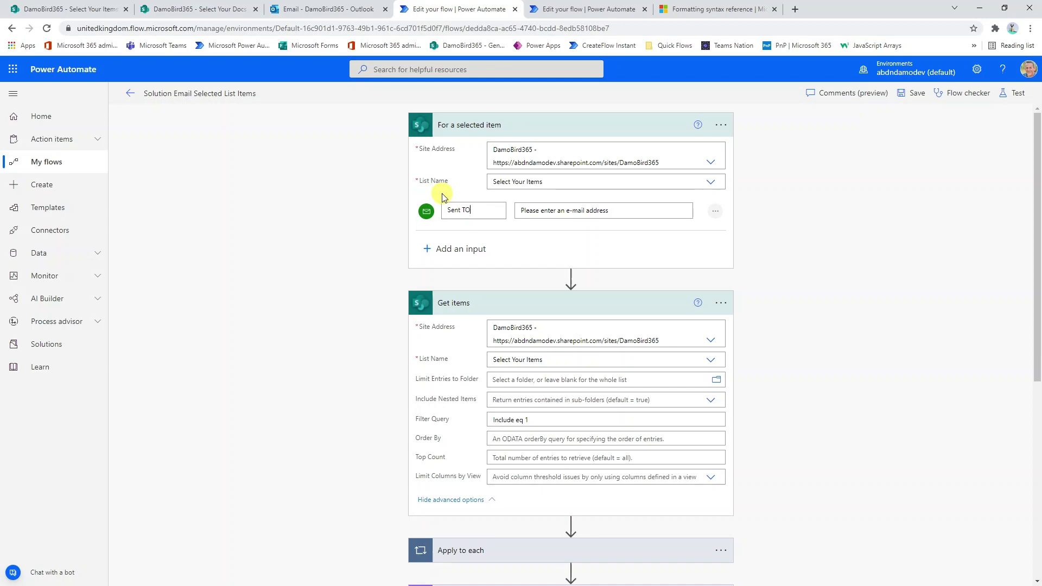
scroll(553, 217, "down", 6)
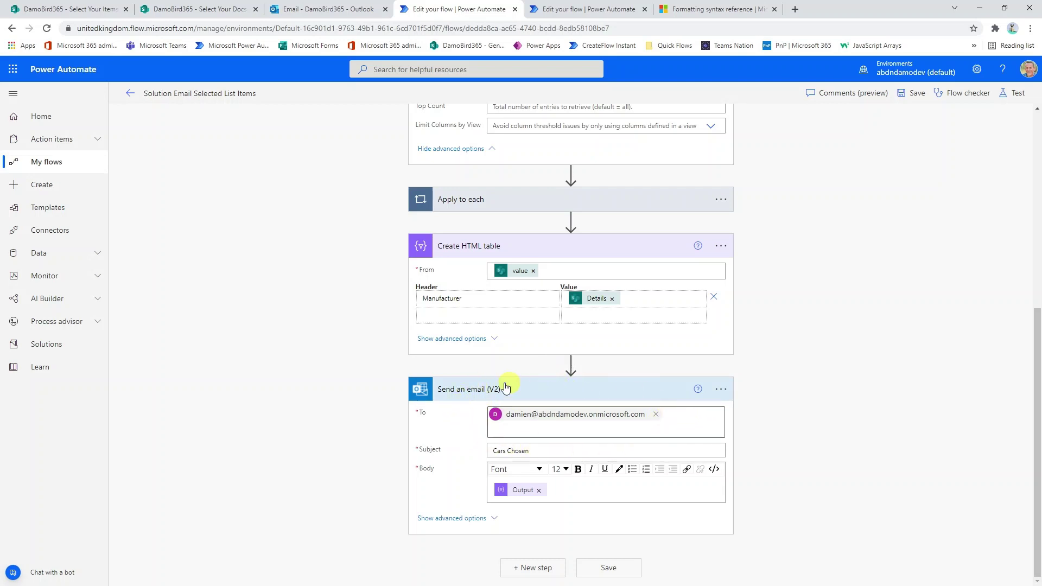
- Replace the fixed To recipient with the trigger's Email value and save the flow
left_click(656, 415)
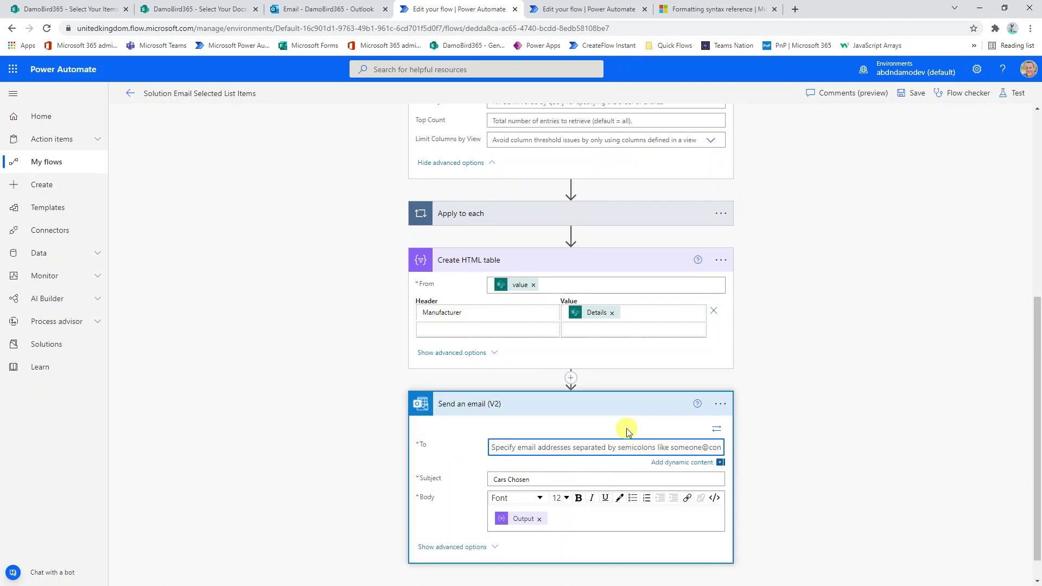
left_click(623, 448)
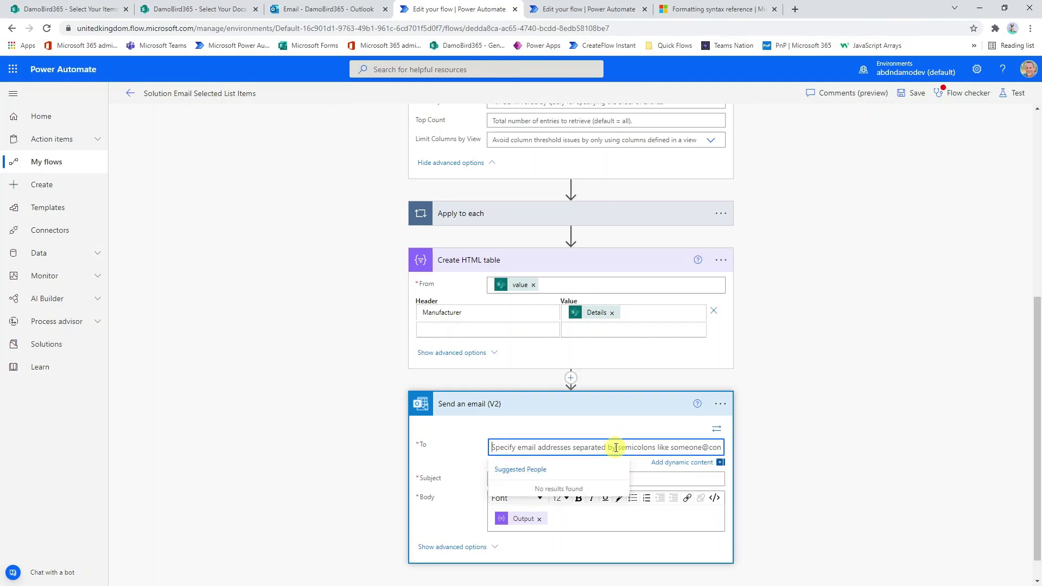
left_click(692, 462)
scroll(808, 423, "down", 2)
scroll(829, 497, "down", 5)
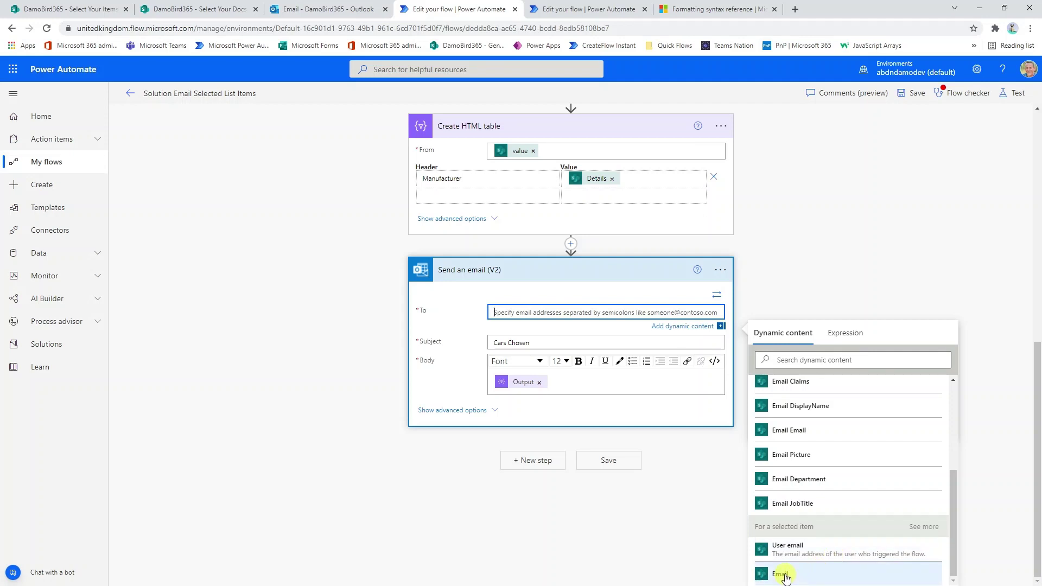
left_click(784, 575)
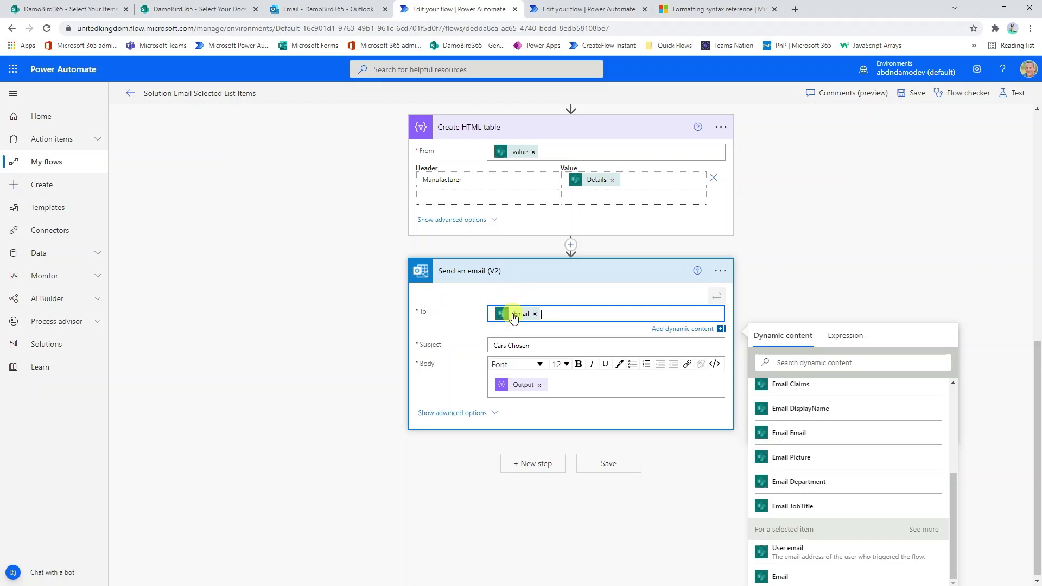
left_click(913, 93)
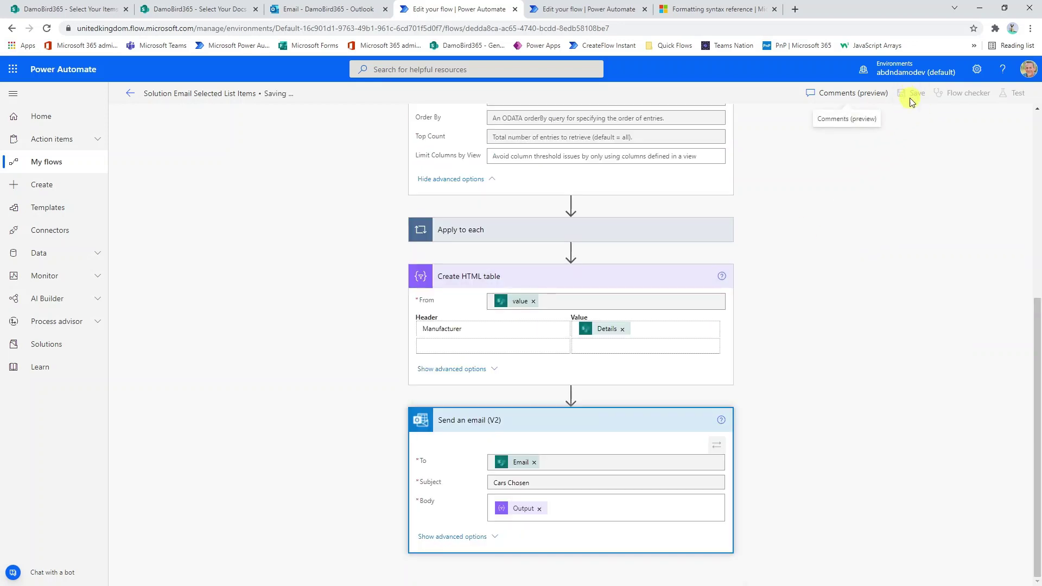
- Tick Include for Ford, Skoda, Tesla and Hyundai in Select Your Items, then launch Email Selected Items
left_click(61, 10)
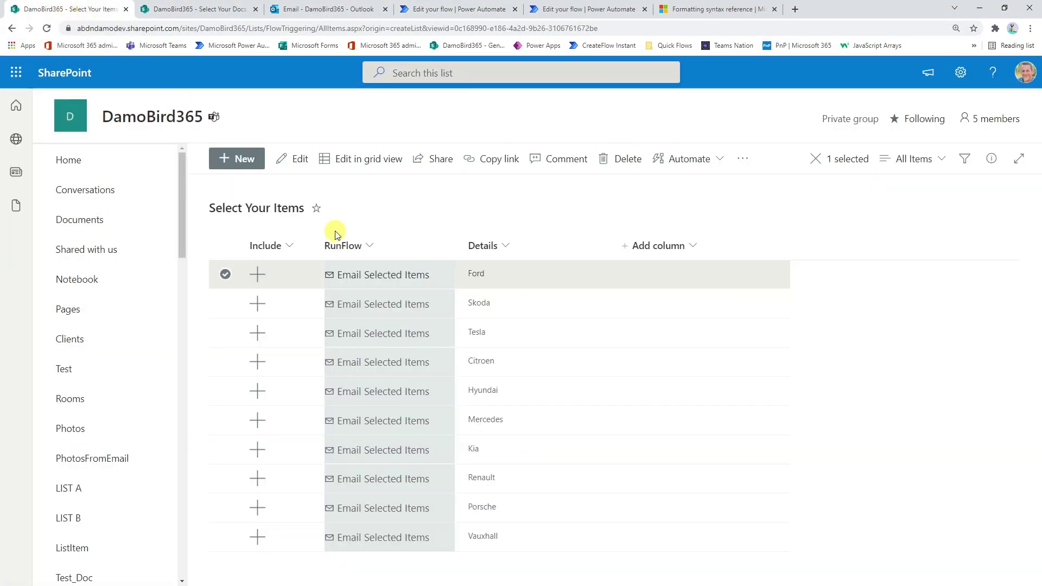
left_click(259, 276)
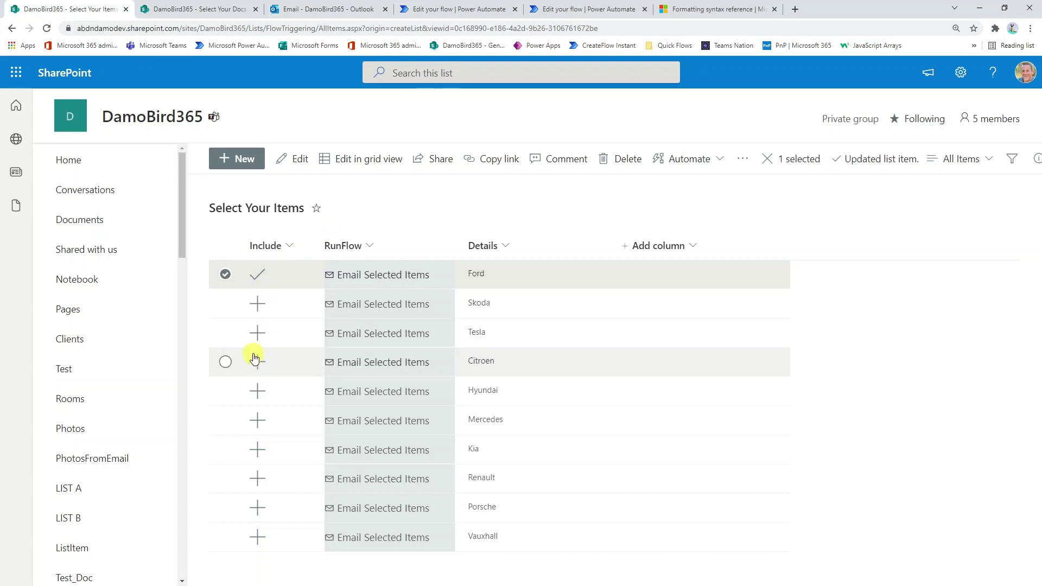
left_click(254, 334)
left_click(258, 305)
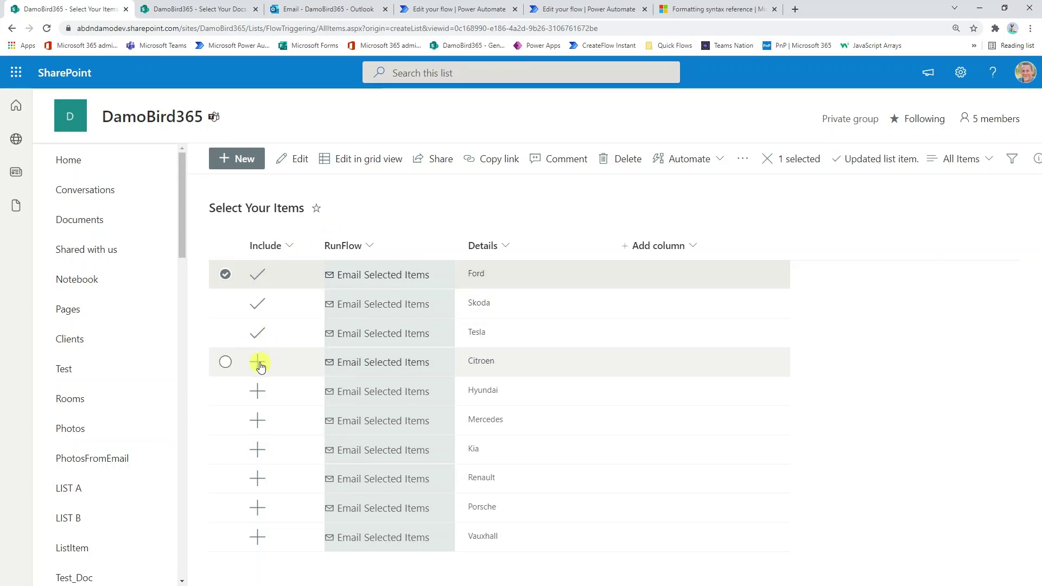
left_click(252, 402)
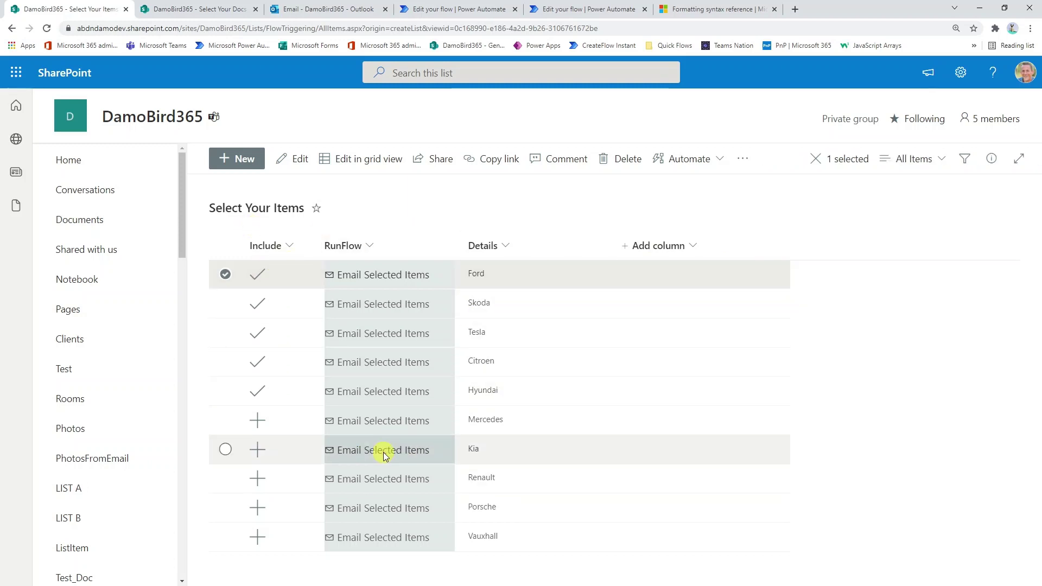
left_click(442, 450)
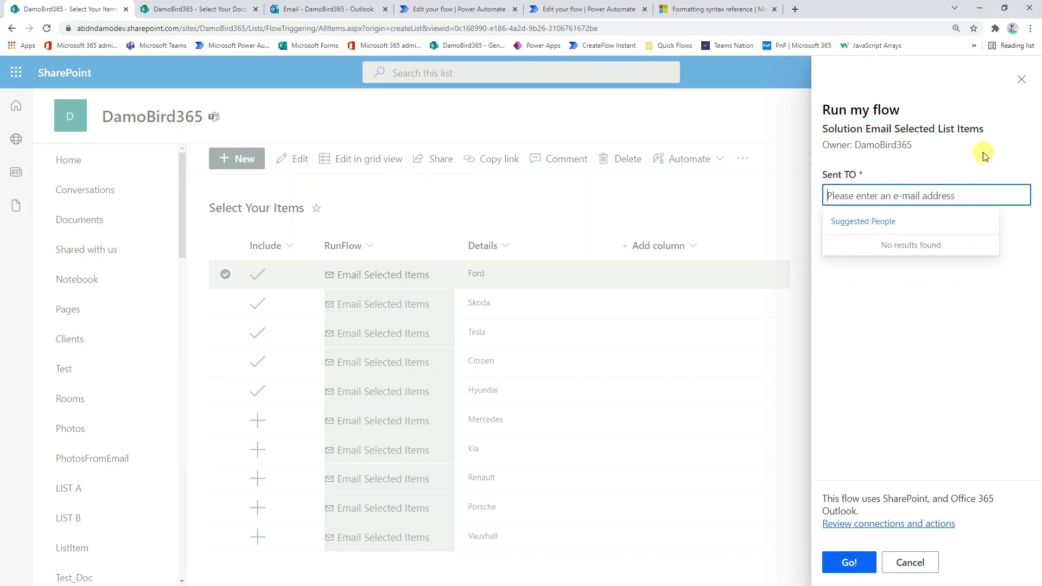
- Add two suggested people as Sent TO recipients and run the flow with Go!
left_click(855, 195)
type("Henrietta Mueller")
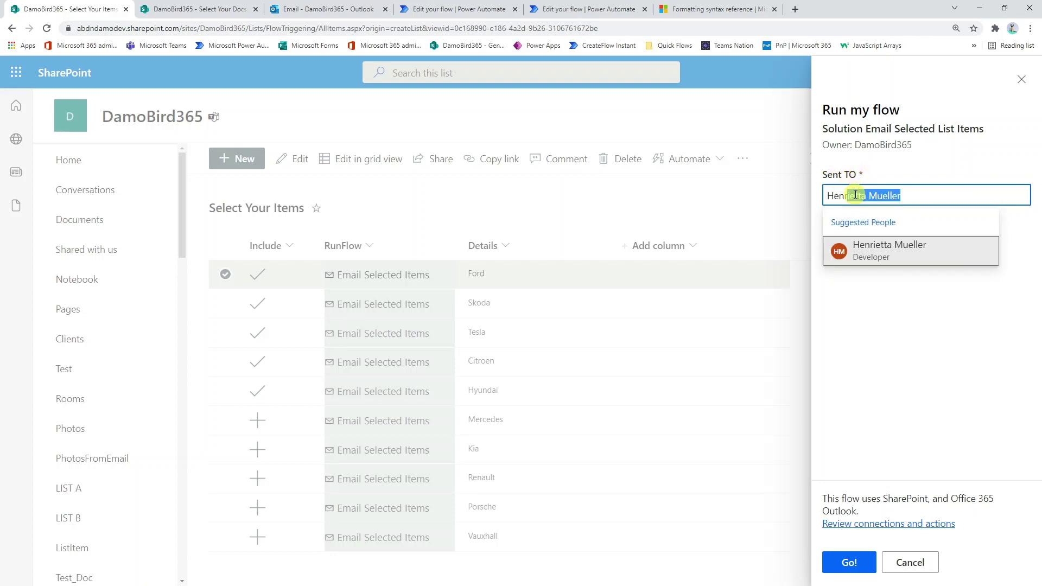
key("Return")
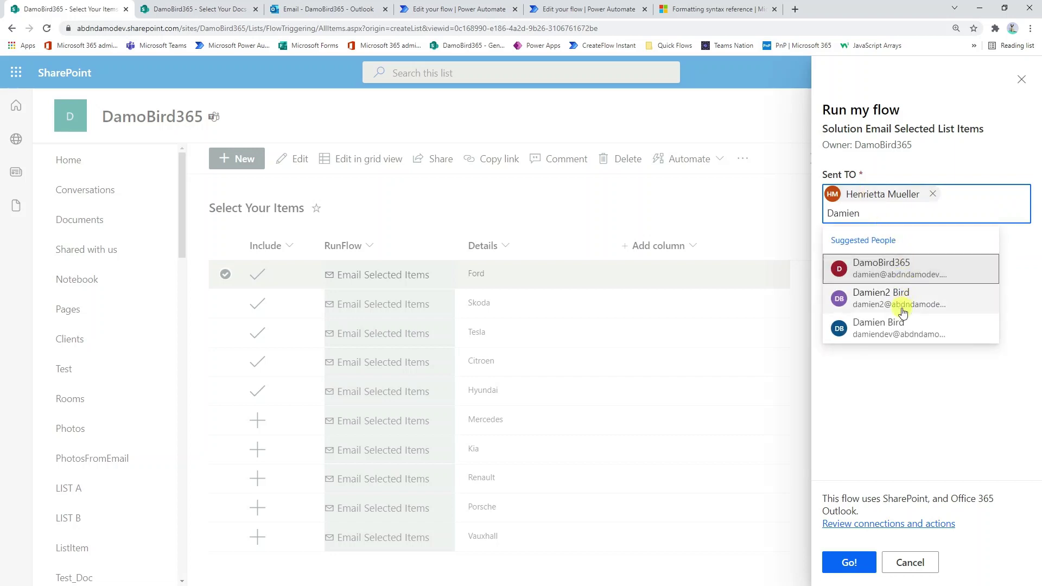
left_click(884, 270)
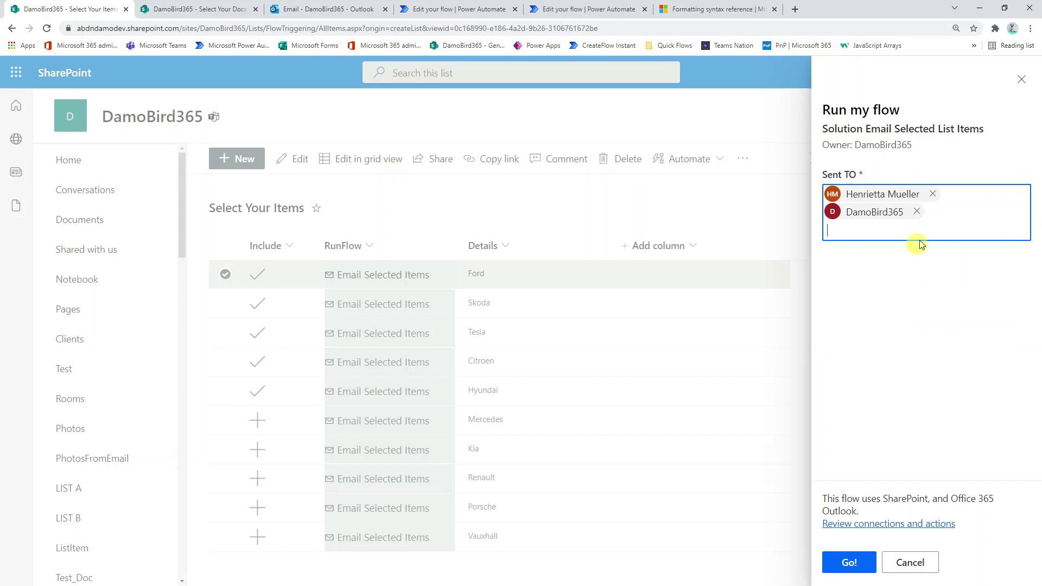
left_click(849, 562)
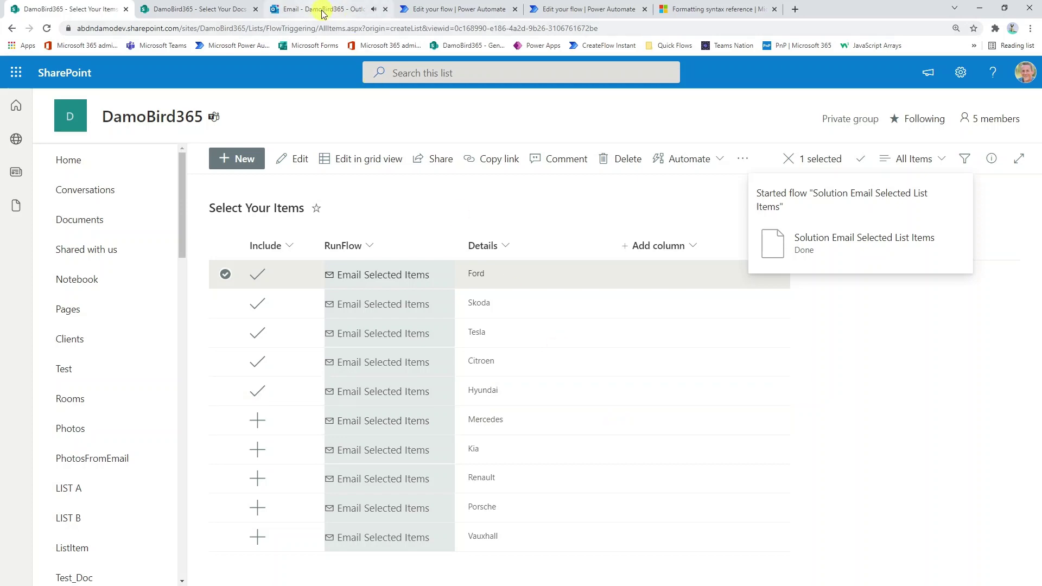
left_click(348, 8)
- Open the Cars Chosen email in the recipient's Focused inbox and review the listed cars
left_click(233, 179)
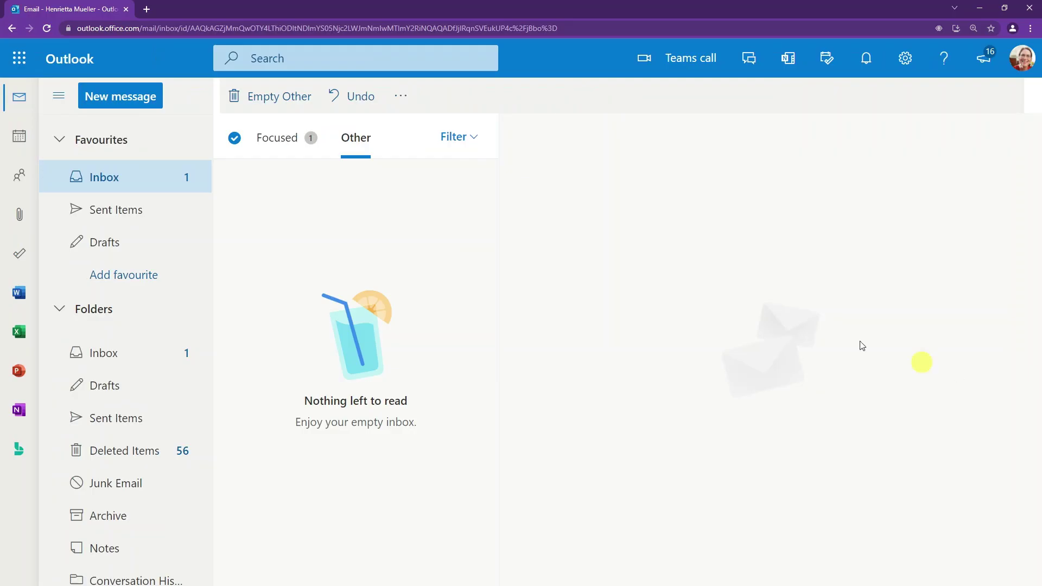
left_click(255, 139)
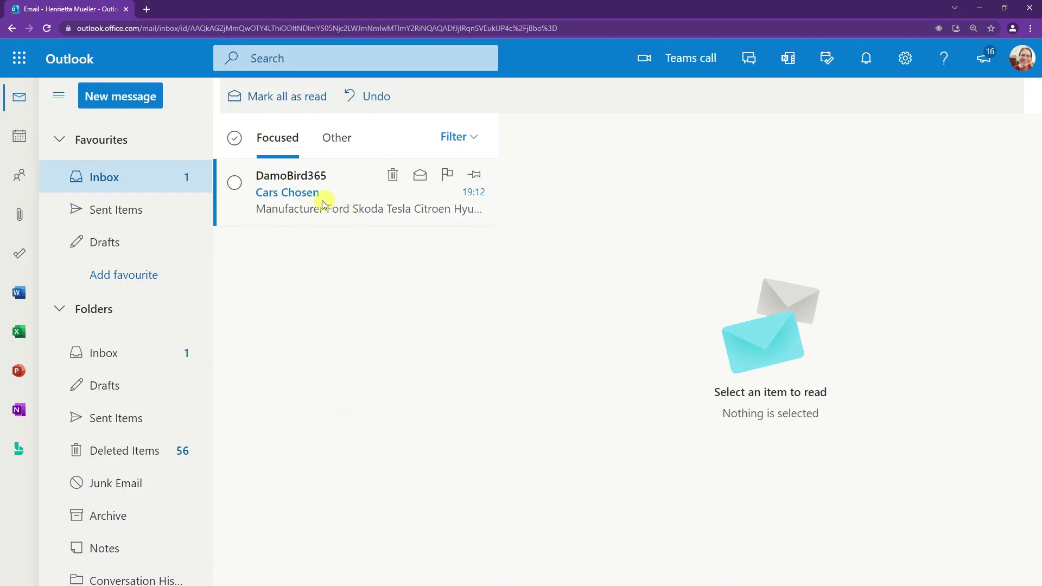
left_click(1023, 60)
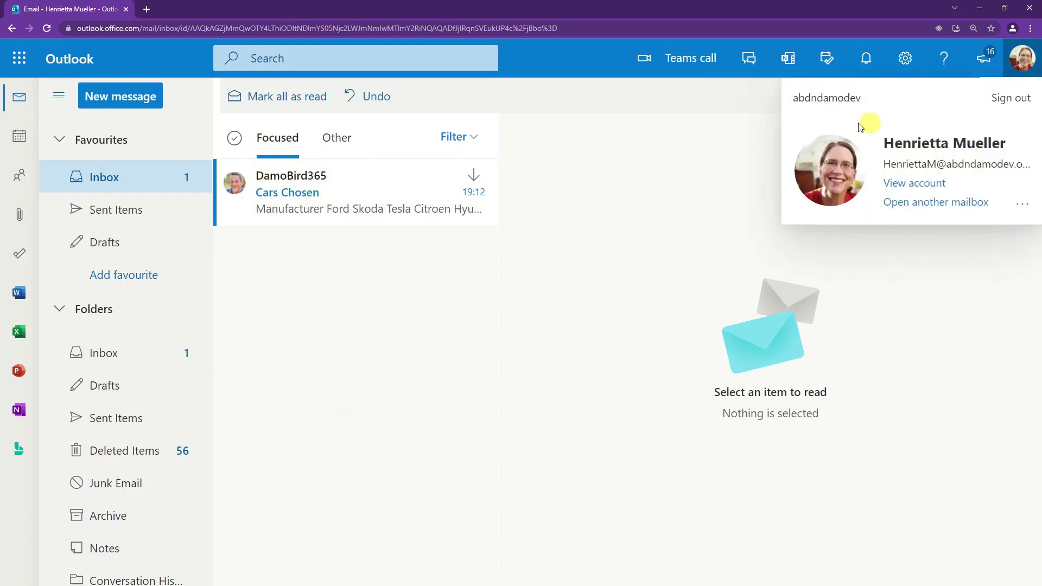
left_click(323, 212)
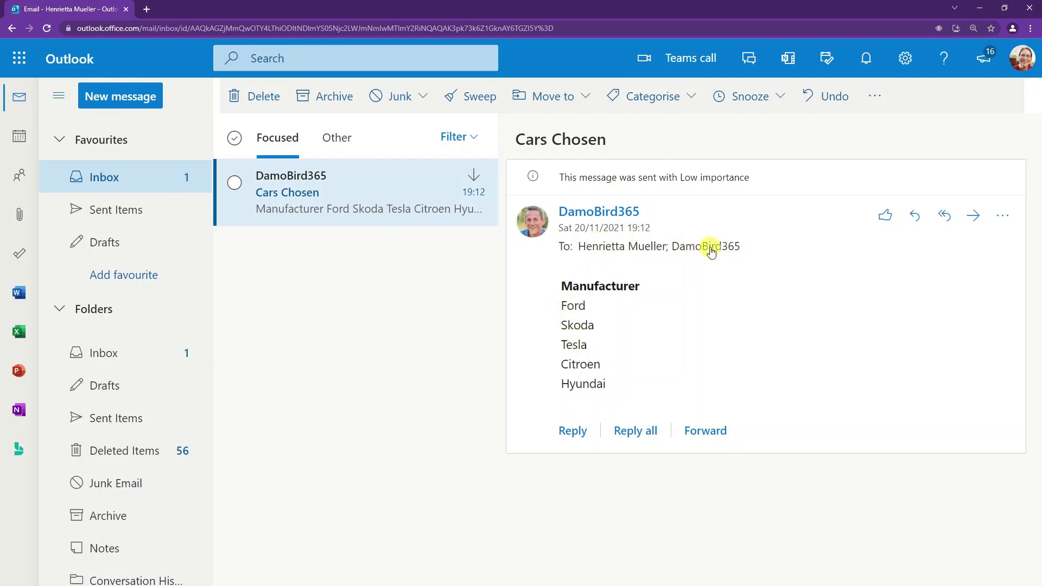
mouse_move(711, 251)
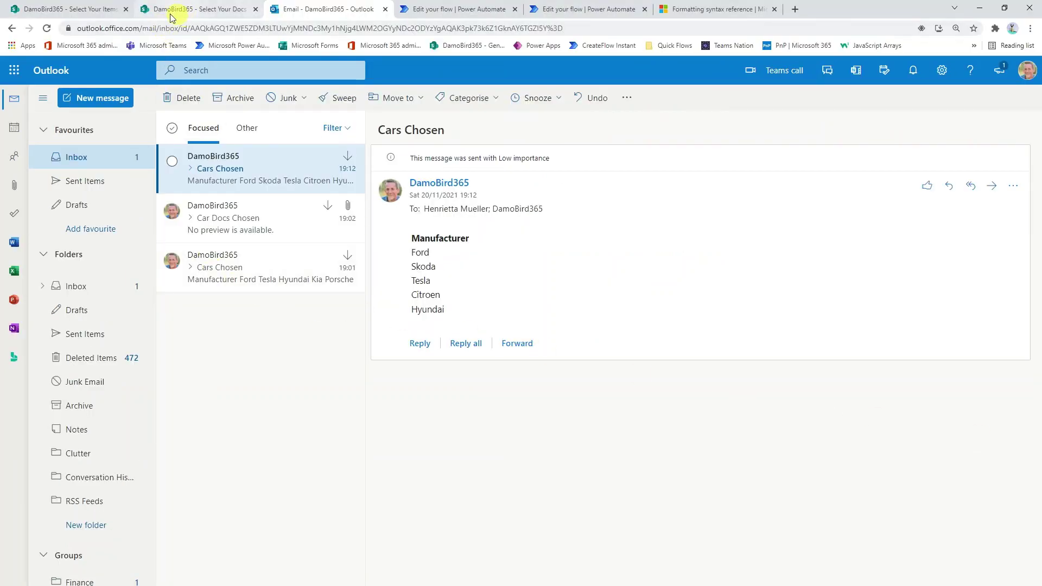
- Reload the Select Your Items list to confirm Include ticks are cleared, then open Select Your Docs
left_click(81, 10)
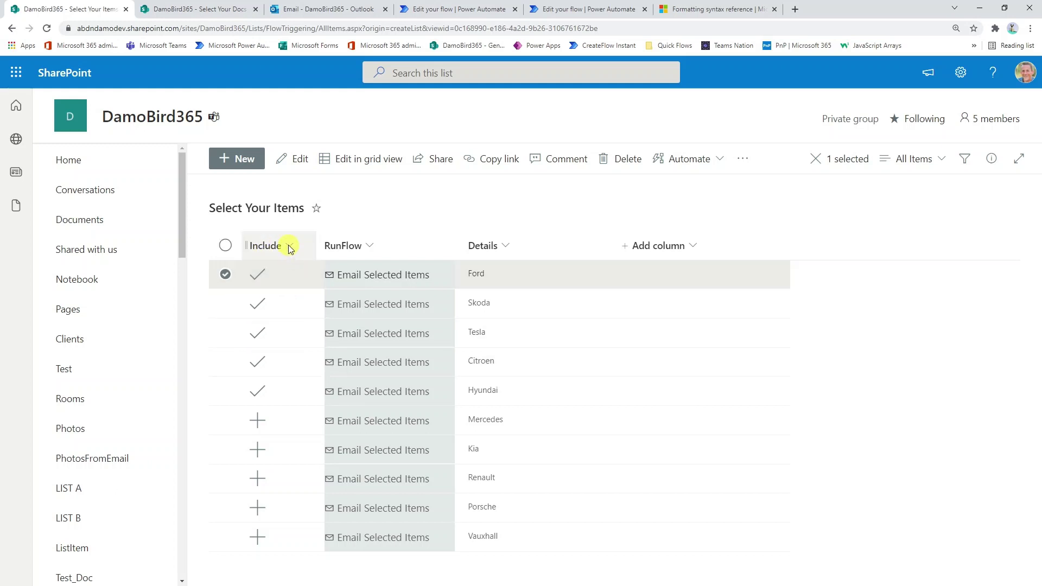
left_click(914, 161)
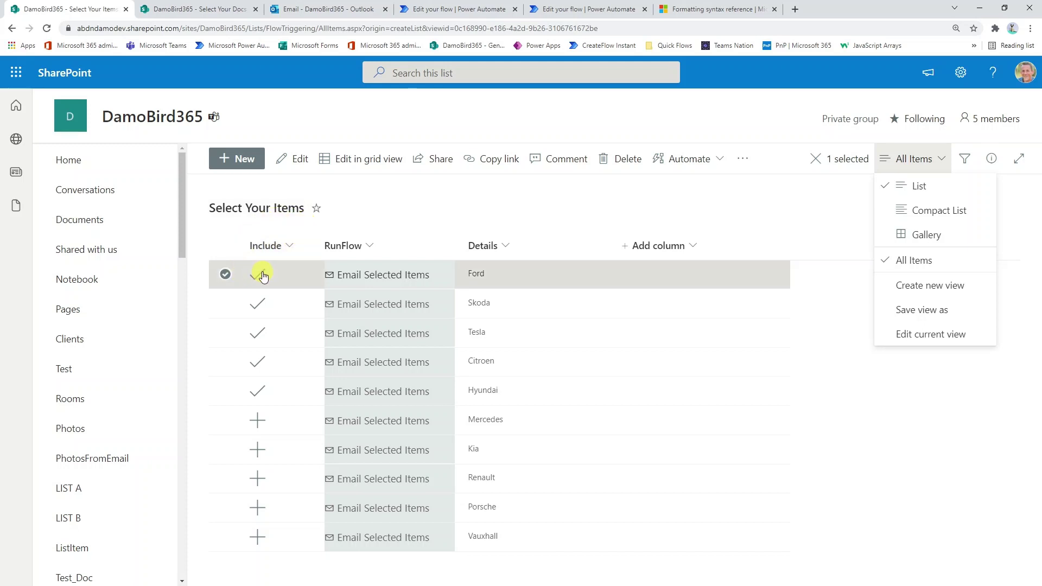
left_click(48, 29)
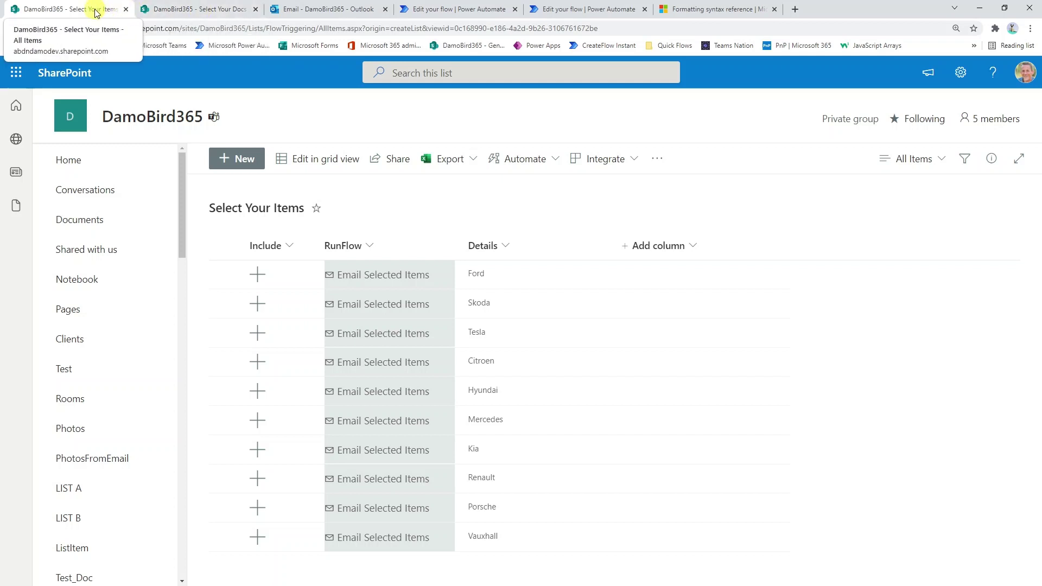
left_click(190, 11)
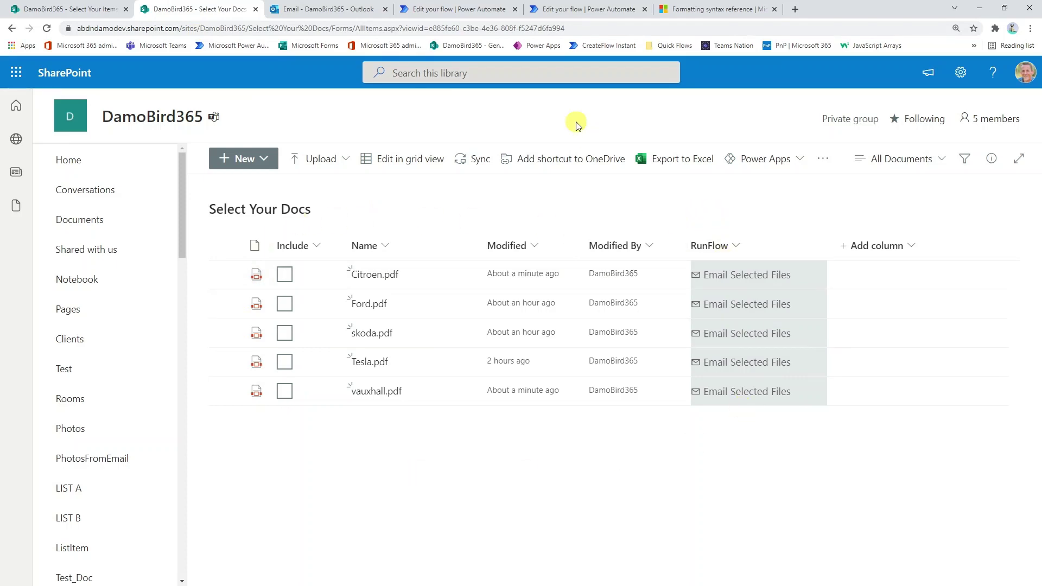
- Bring up the Solution Email Selected Documents flow and expand its For a selected file trigger
left_click(438, 11)
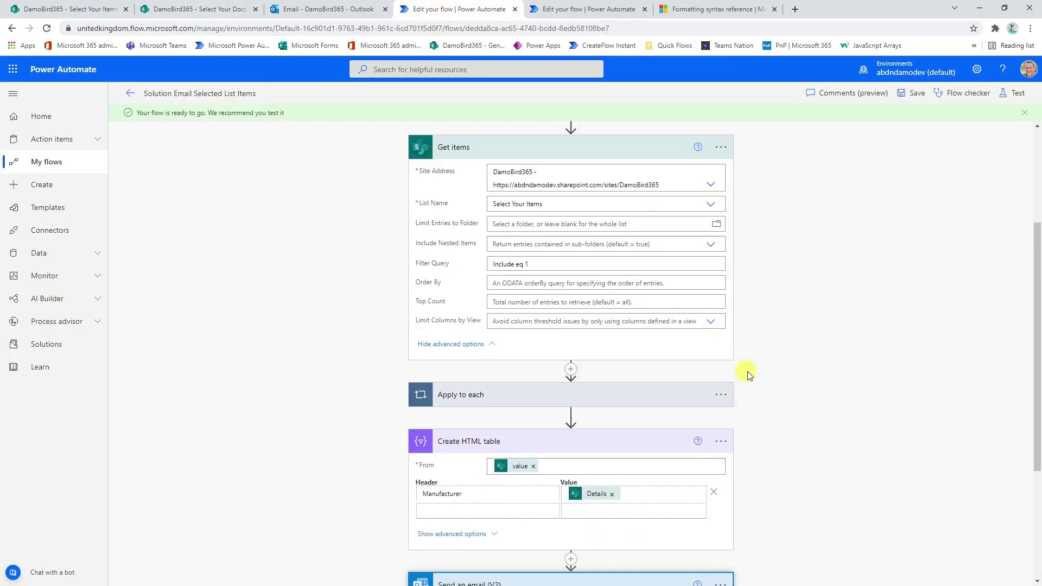
scroll(733, 353, "up", 7)
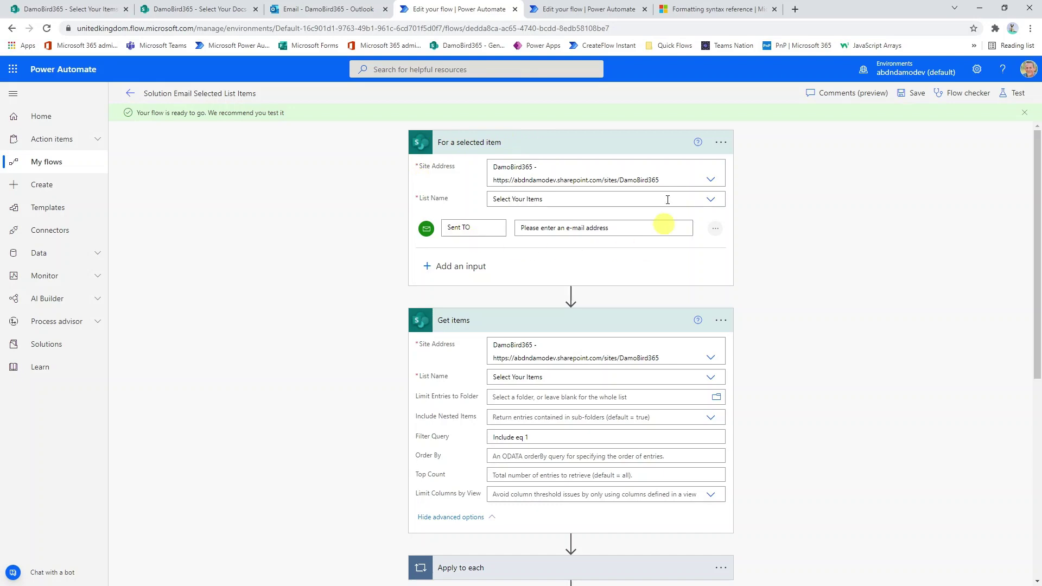
left_click(559, 9)
scroll(624, 217, "up", 4)
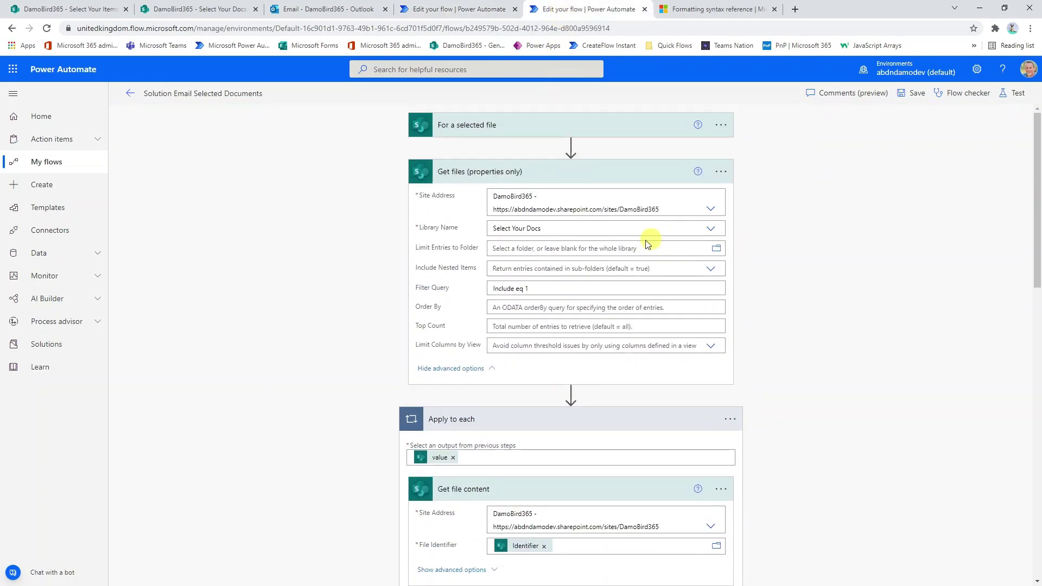
left_click(512, 135)
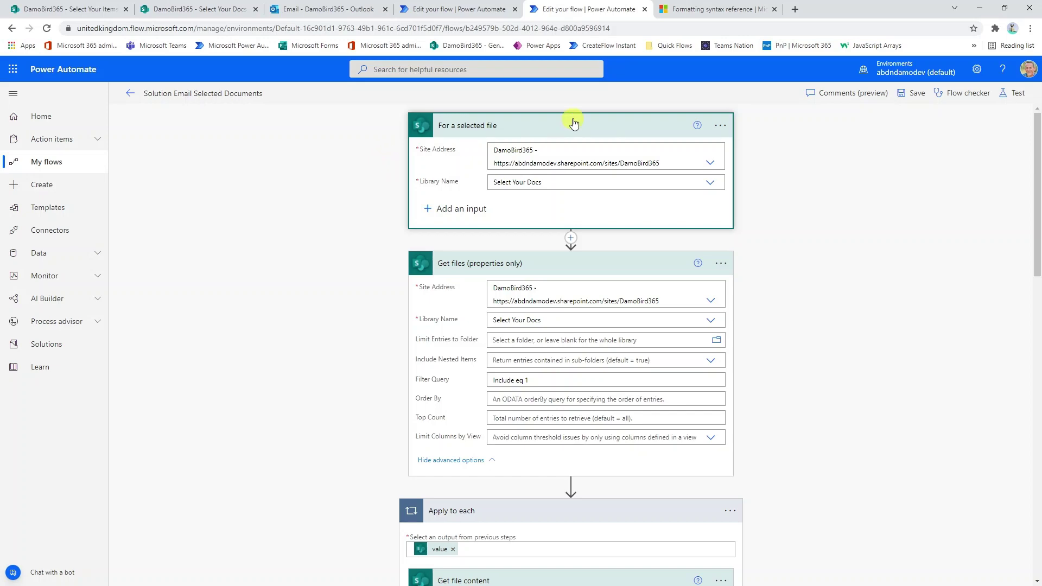
- Return to the formatting syntax reference at customRowAction's setValue and share examples
left_click(708, 12)
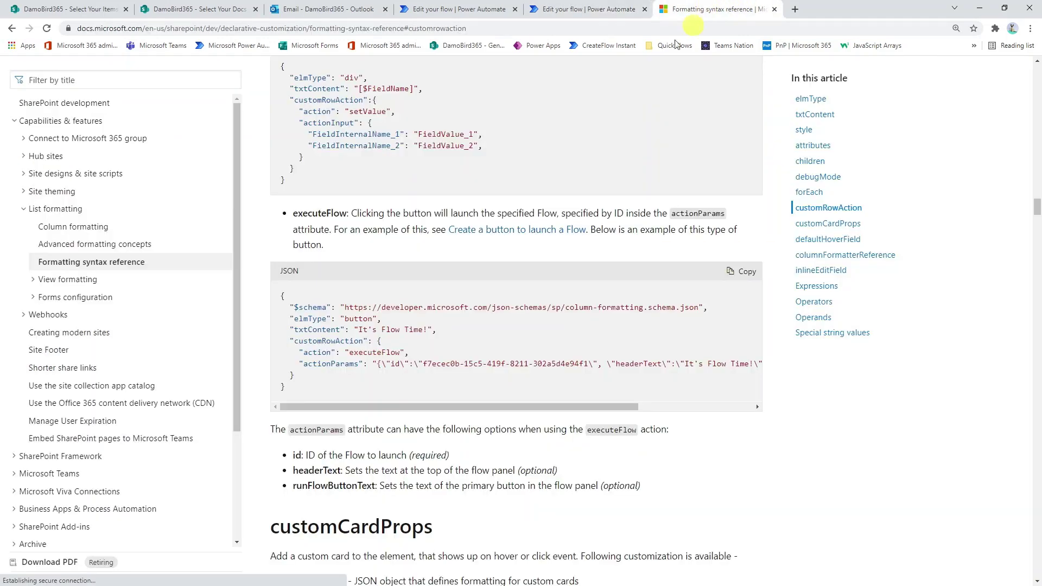
scroll(480, 173, "up", 7)
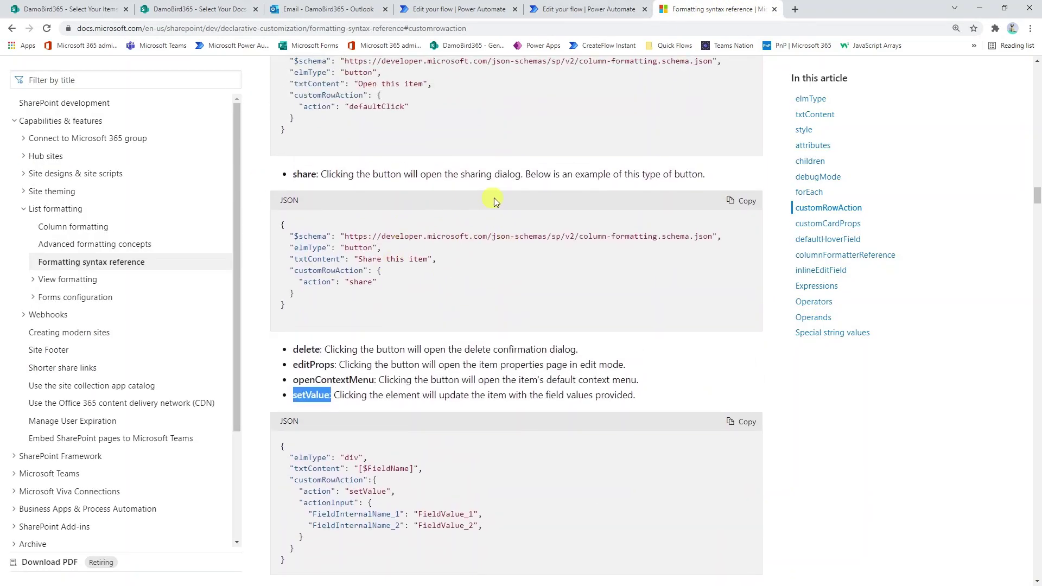